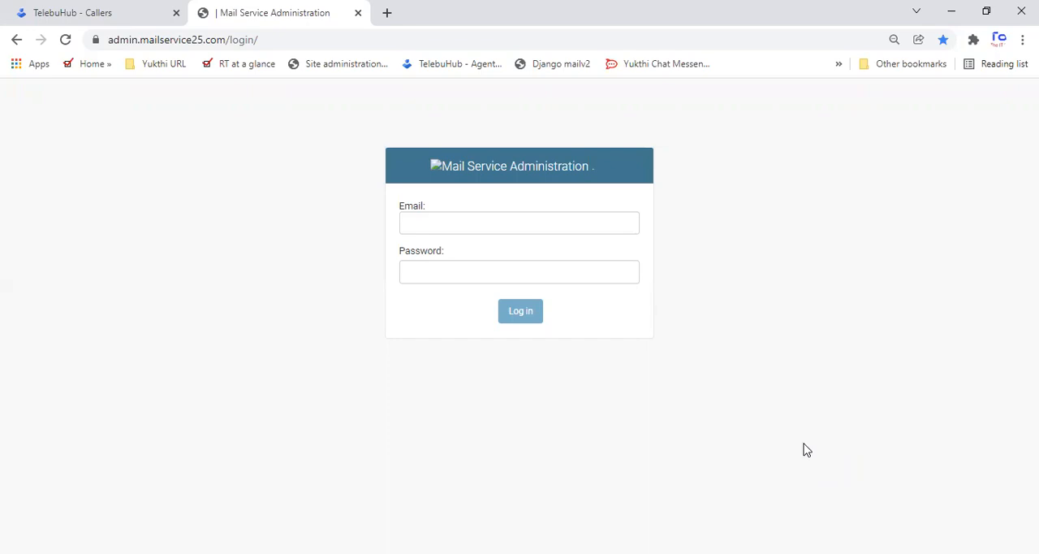
left_click(477, 35)
left_click(477, 35)
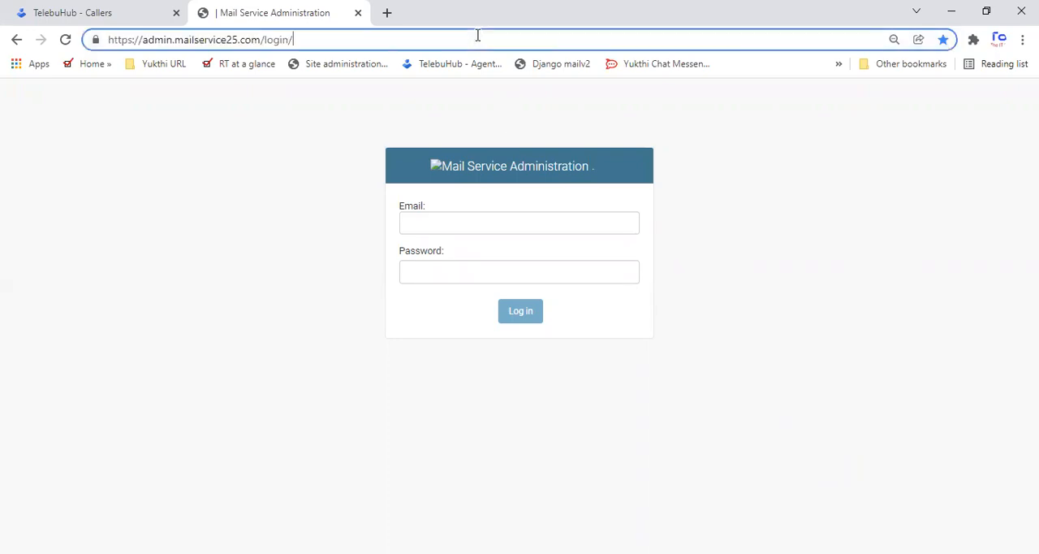
left_click(946, 146)
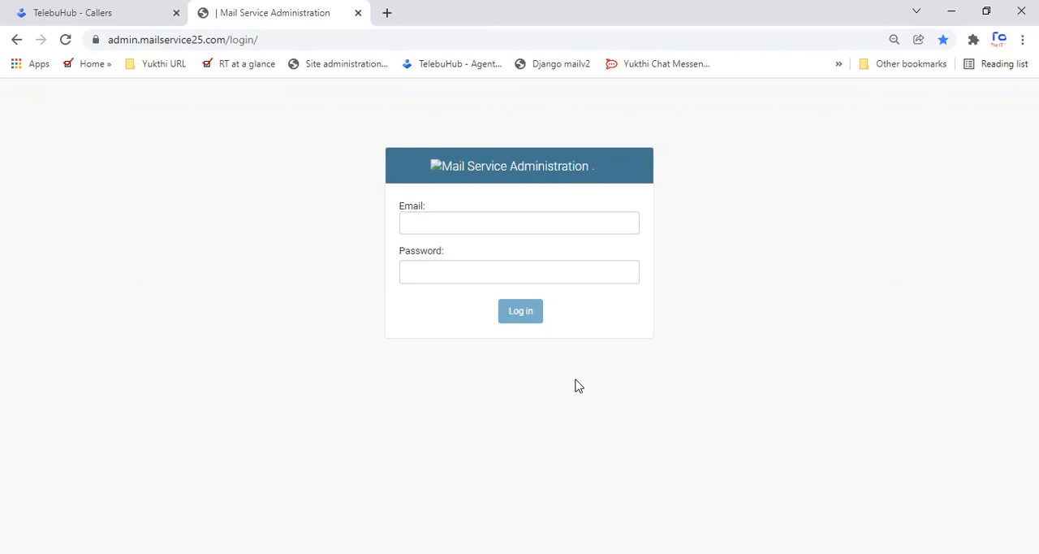
Enter the administrator's email address in the login form.
left_click(554, 225)
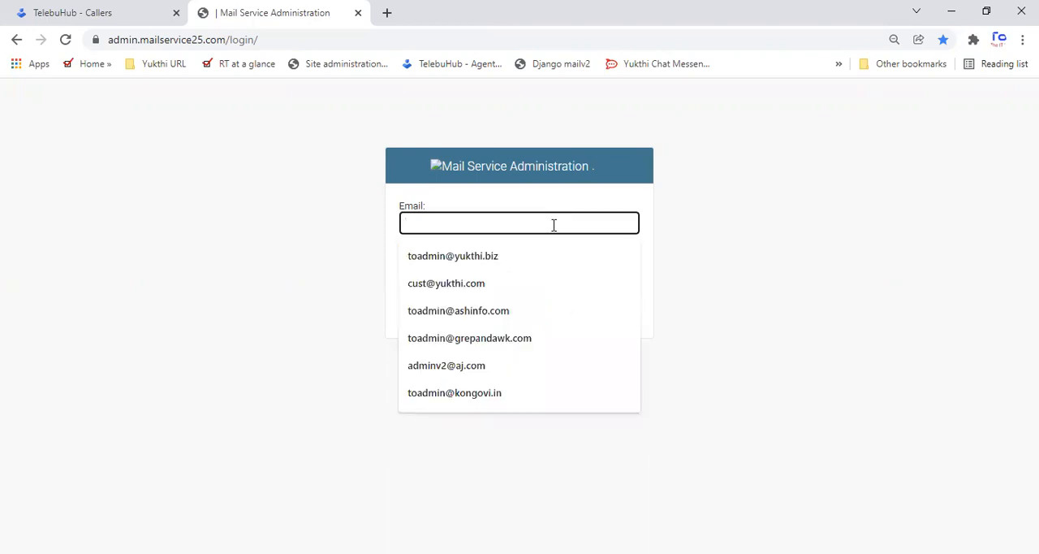
left_click(742, 239)
left_click(546, 224)
type("ad")
key("Down")
key("Return")
key("Tab")
Enter the account password and log in to the mail service administration, retyping the password if it is rejected.
type("********")
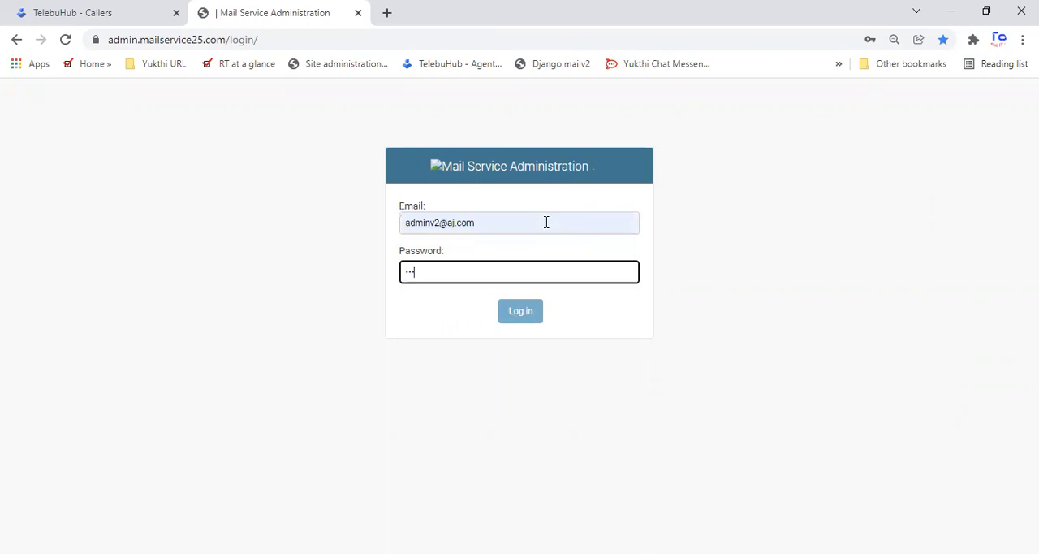
key("Return")
key("Tab")
type("********")
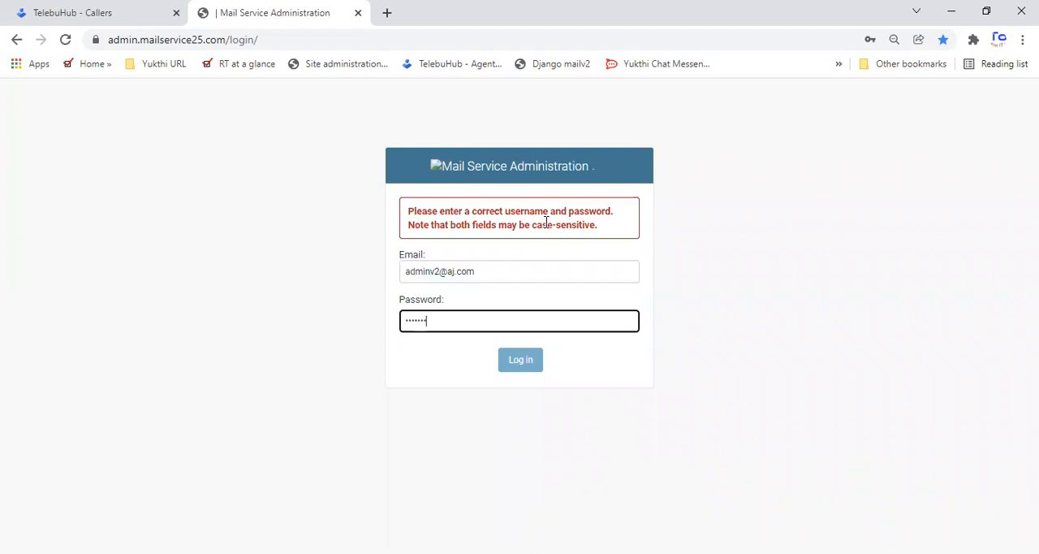
key("Return")
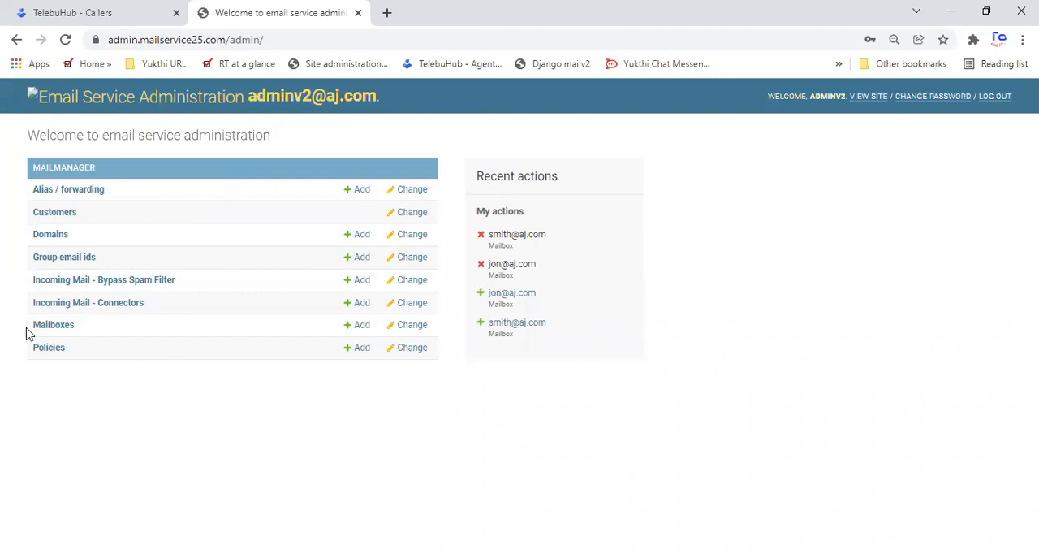
Start a new mailbox and enter the first user's first name, last name and mobile number.
left_click(55, 334)
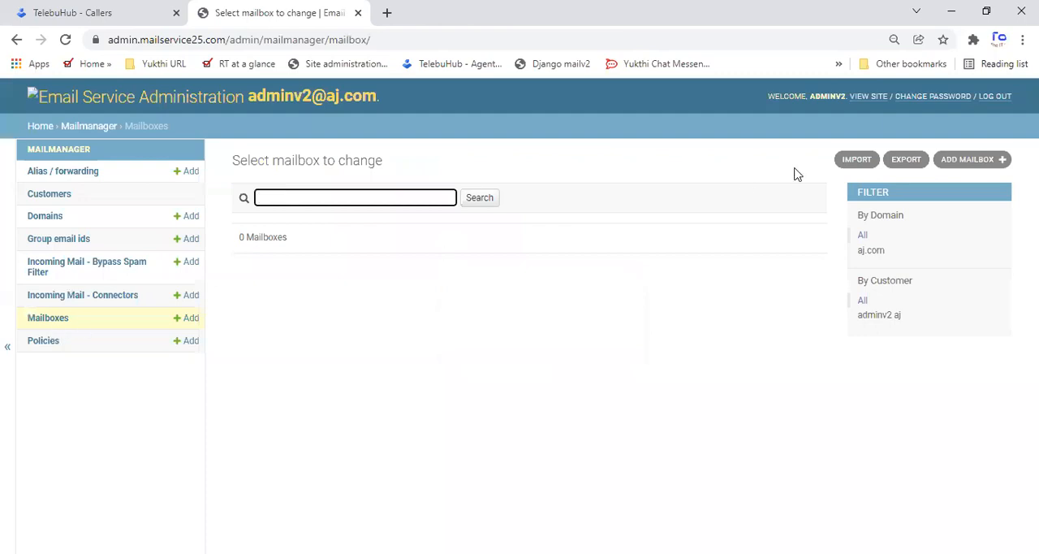
left_click(984, 162)
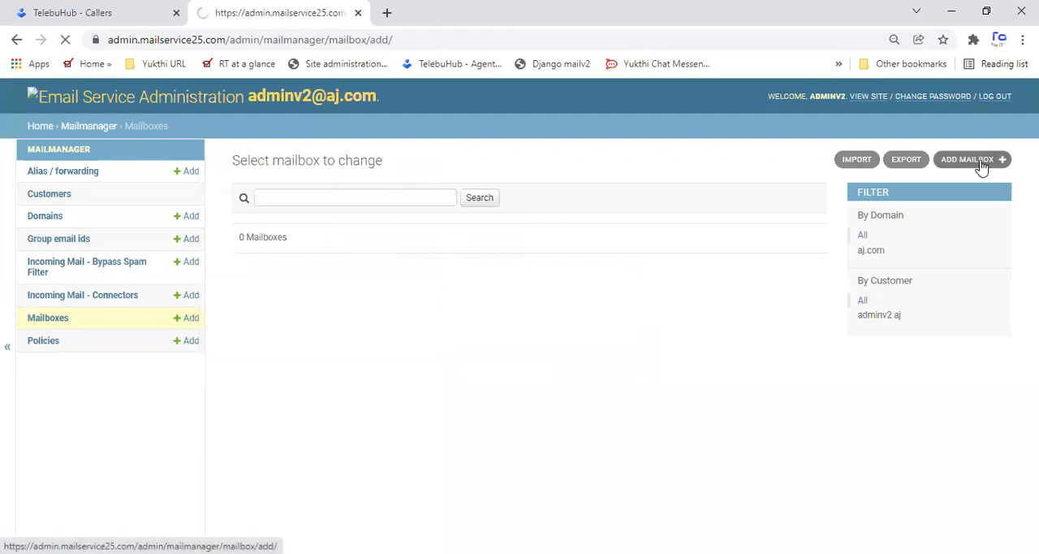
left_click(399, 198)
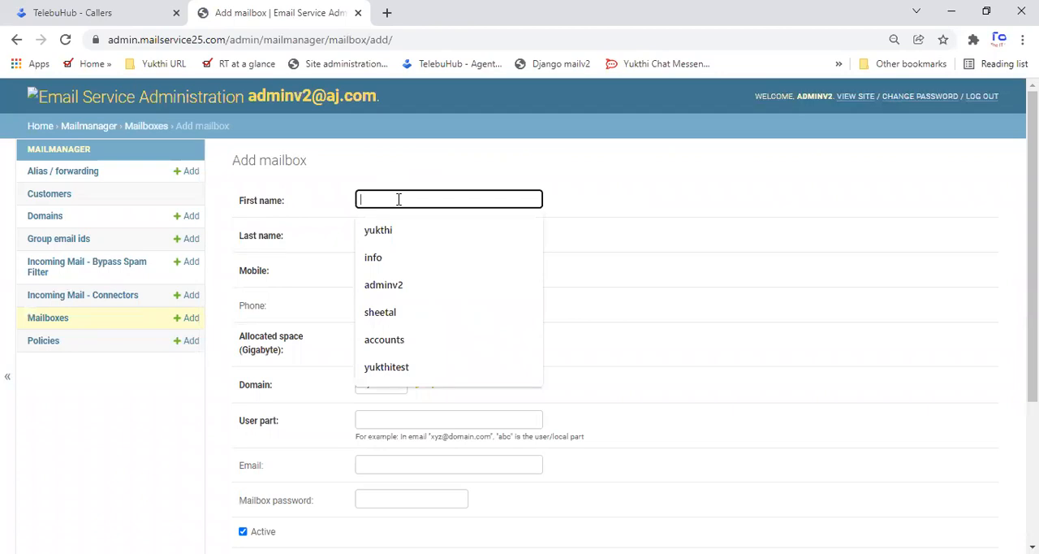
type("Smith")
key("Tab")
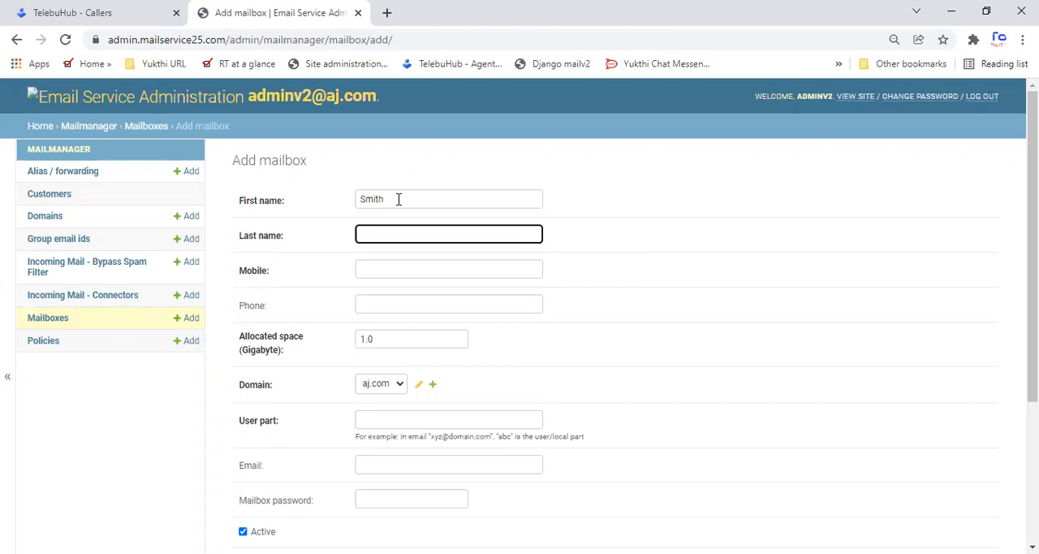
type("S")
key("Tab")
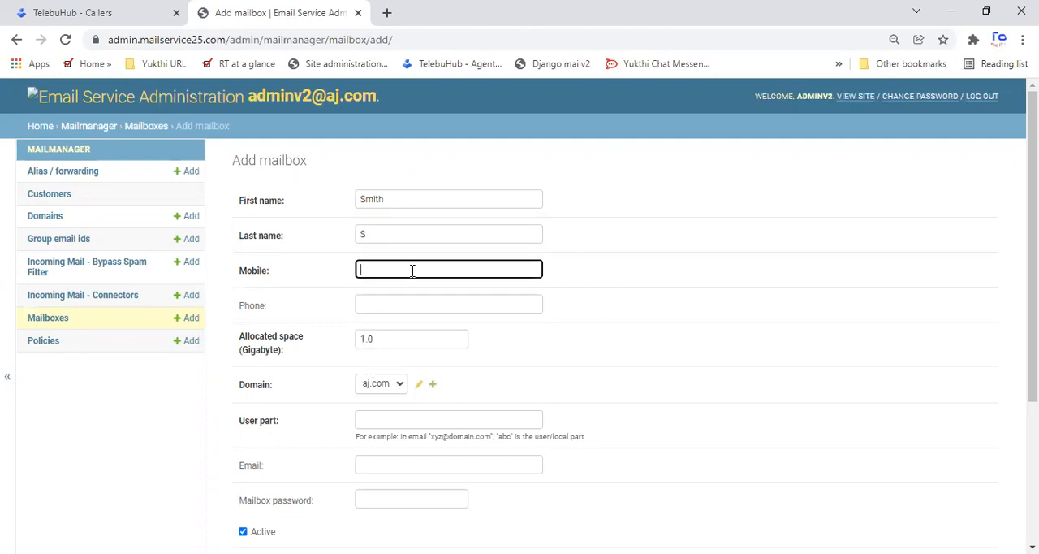
left_click(415, 271)
type("9")
key("Tab")
left_click(438, 304)
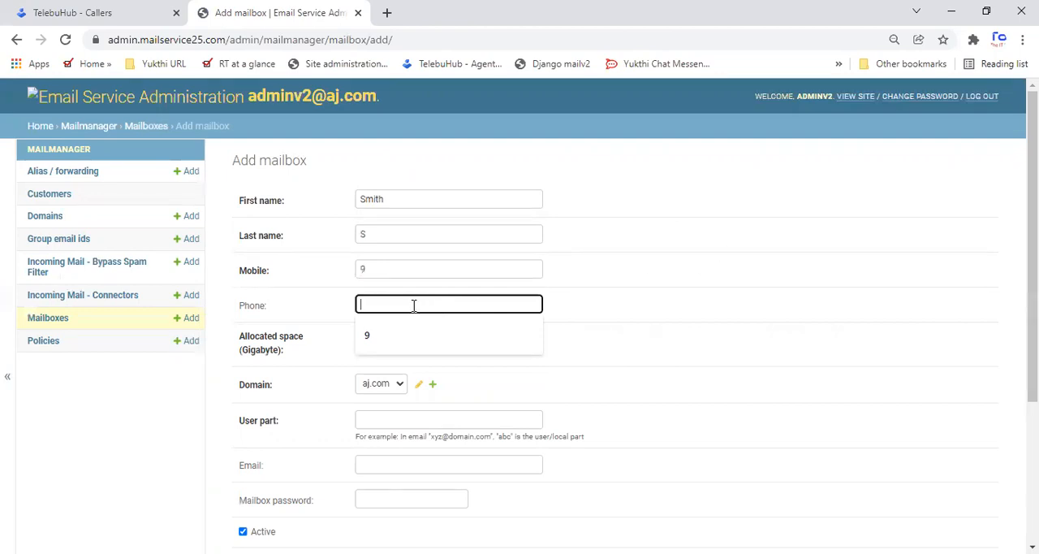
left_click(582, 302)
left_click(393, 339)
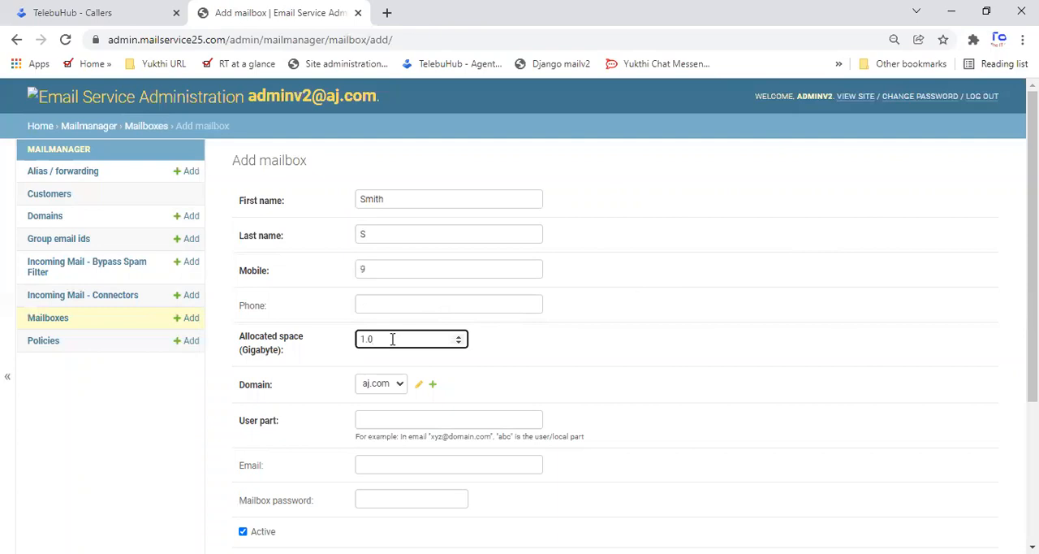
left_click(495, 198)
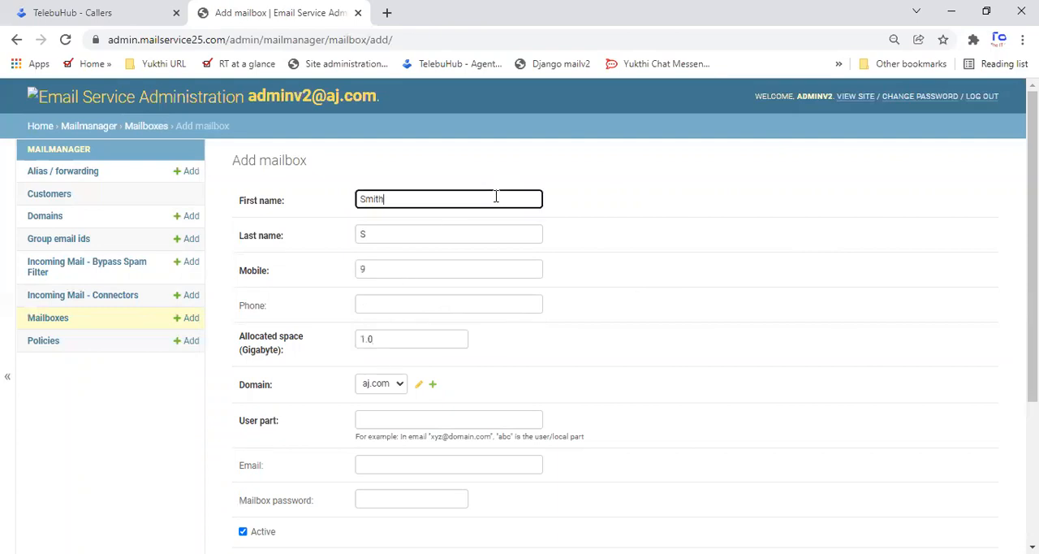
left_click(398, 344)
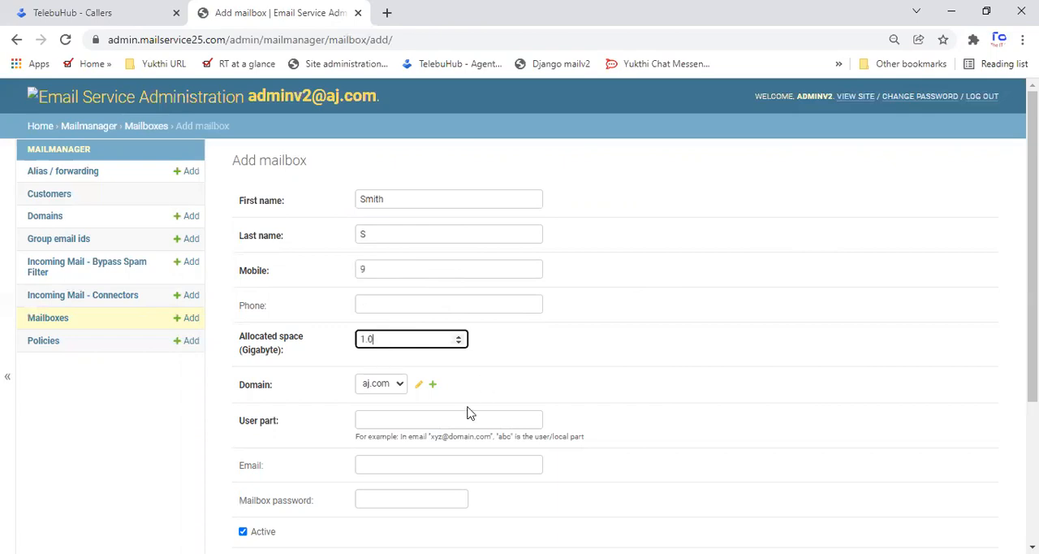
Enter the first user's name as the user part and their full aj.com address as the mailbox email.
left_click(399, 419)
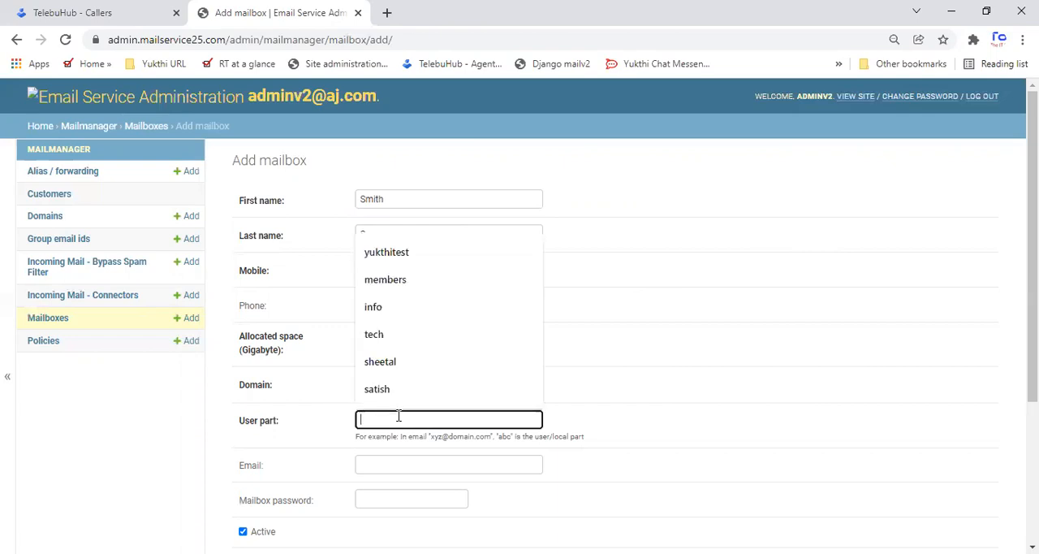
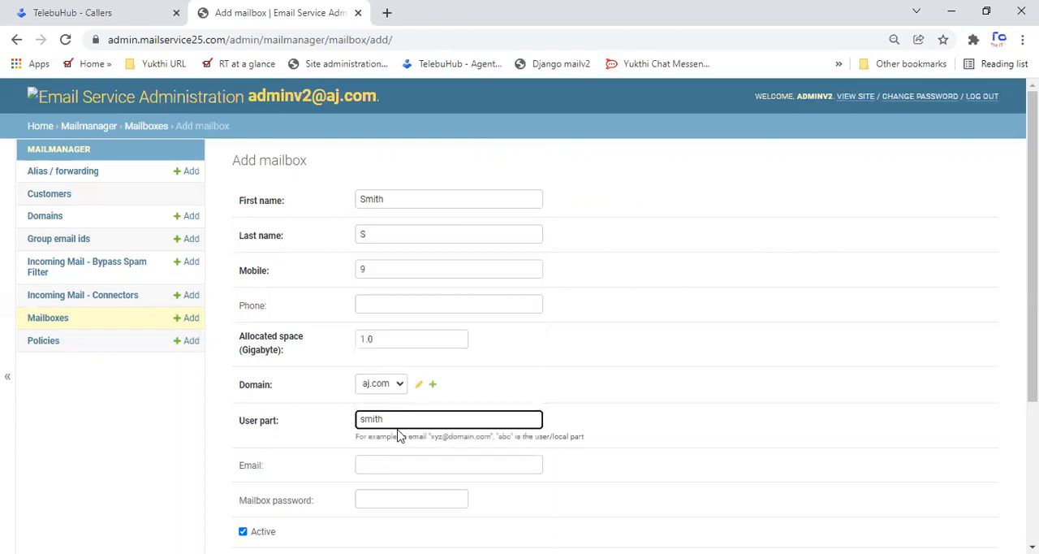
left_click(385, 463)
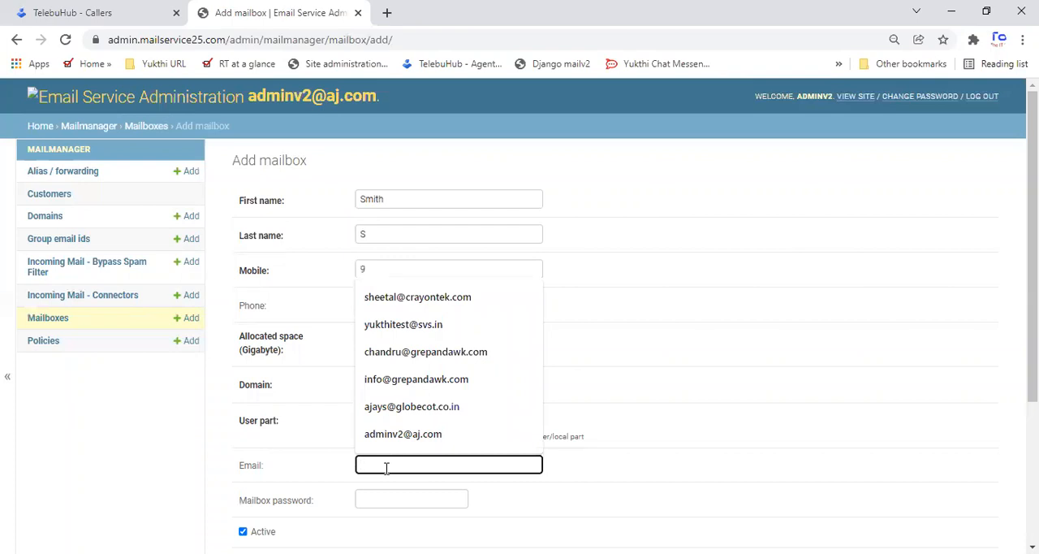
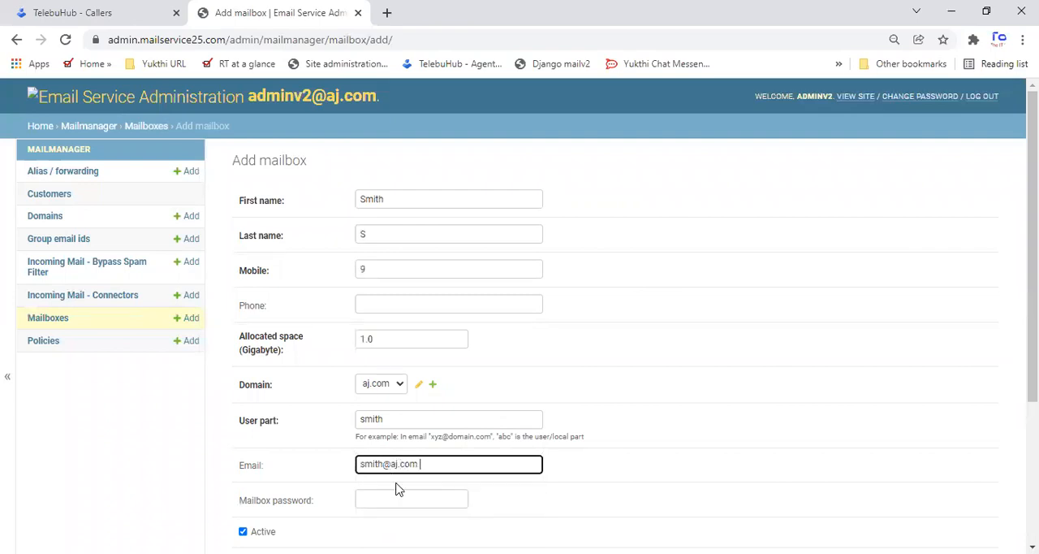
left_click_drag(238, 422, 271, 423)
left_click(435, 424)
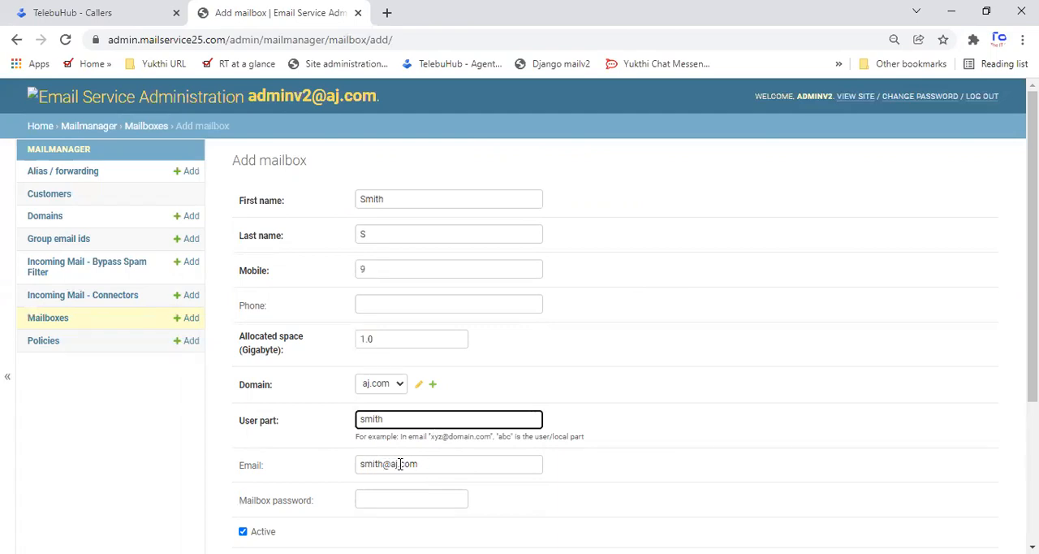
left_click_drag(421, 464, 348, 466)
left_click(396, 417)
left_click(387, 498)
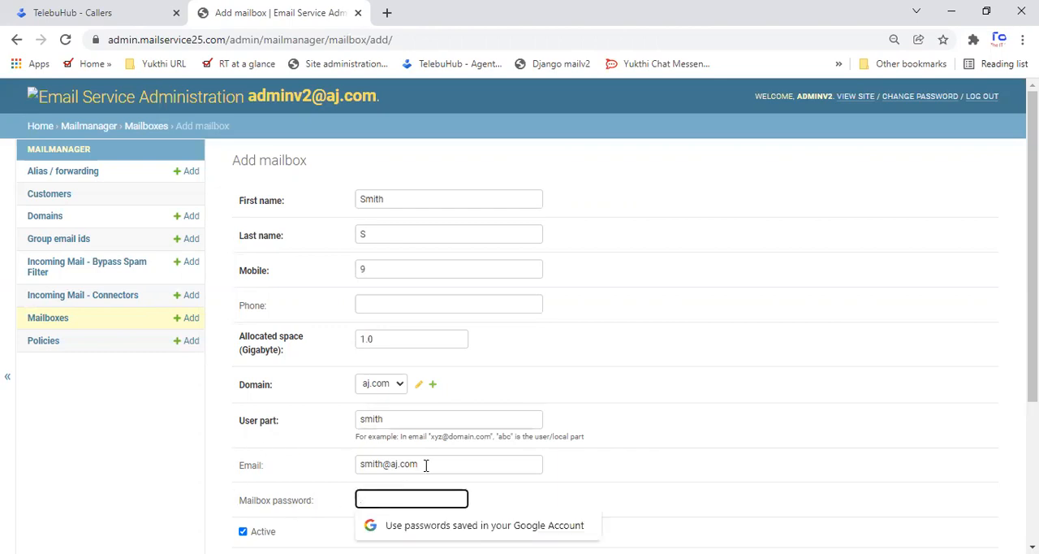
left_click_drag(429, 464, 346, 473)
Enter the mailbox password for the first user and save the new mailbox.
left_click(378, 491)
type("********")
scroll(378, 498, "down", 3)
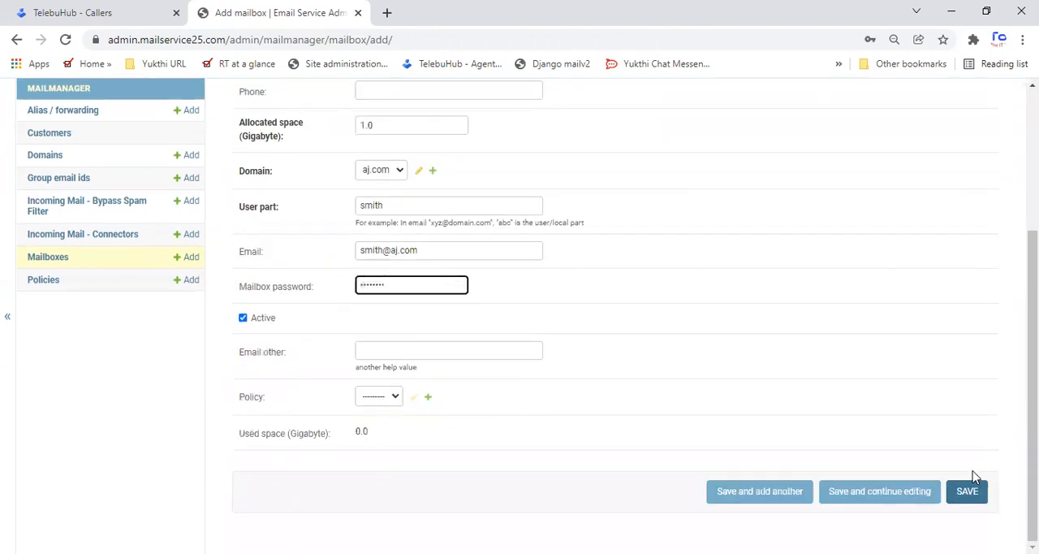
left_click(966, 495)
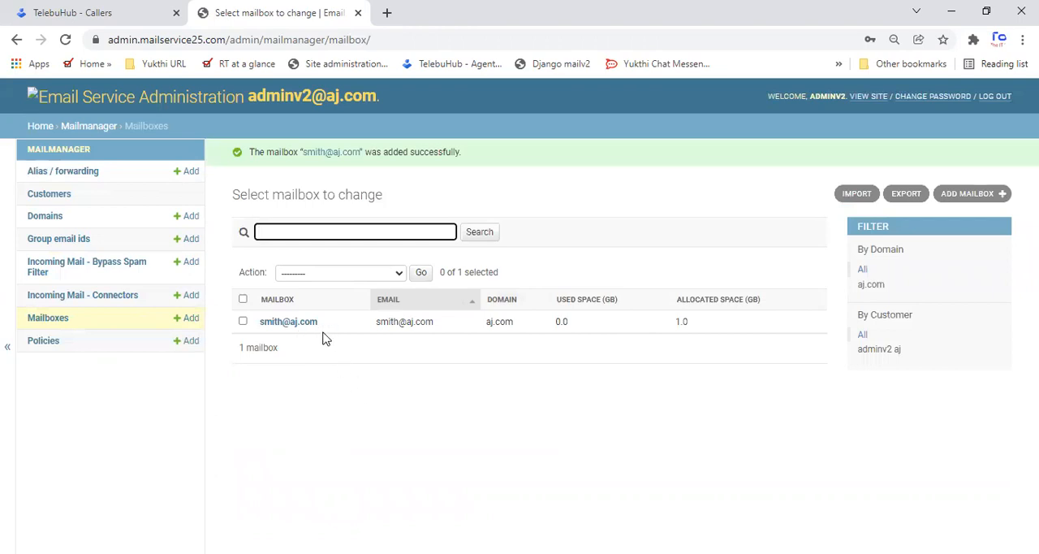
Start another mailbox and fill in the second user's first name, last name and mobile number.
left_click(440, 383)
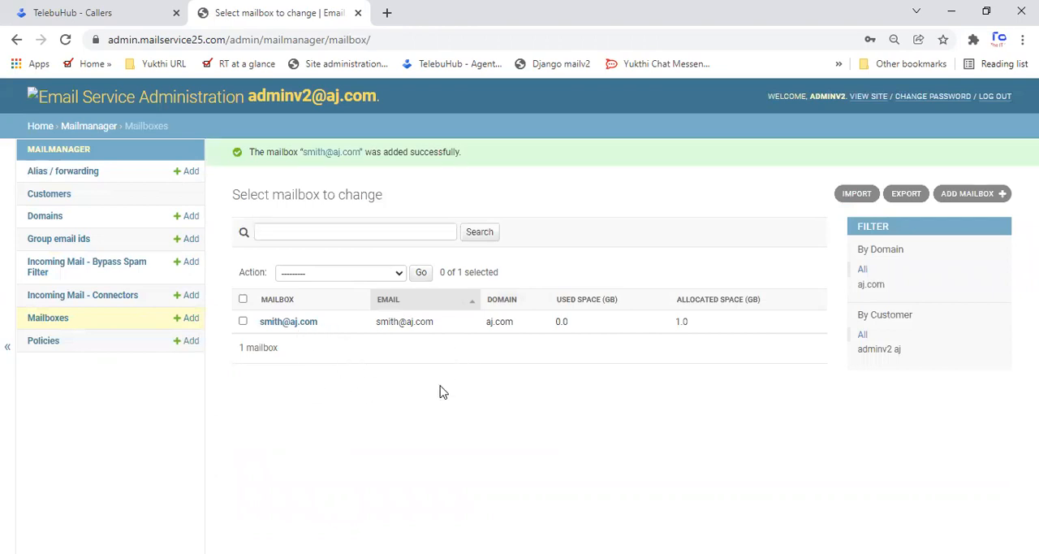
left_click(951, 197)
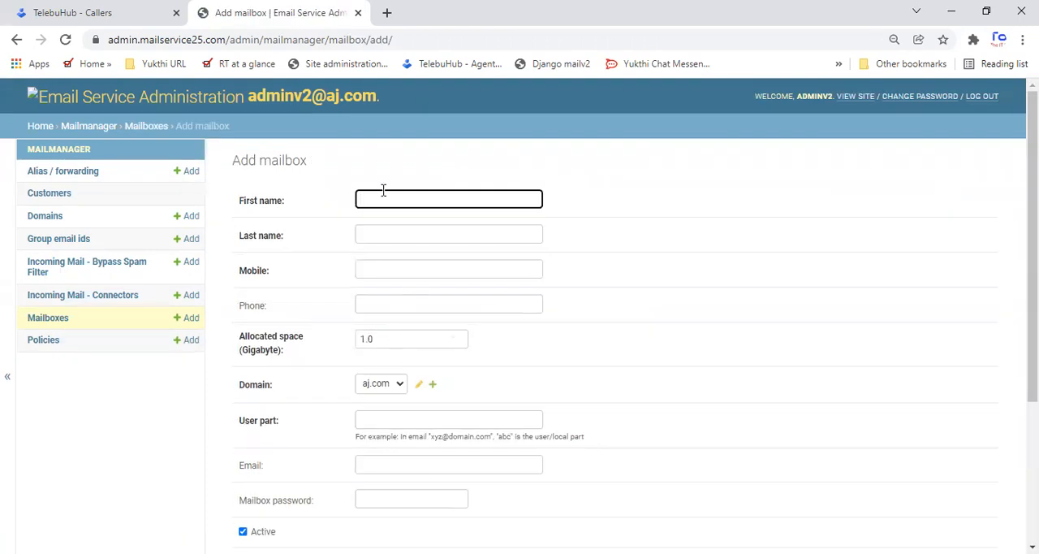
left_click(383, 200)
type("John")
key("Tab")
type("f")
left_click(409, 271)
left_click(398, 301)
left_click(398, 302)
left_click(412, 345)
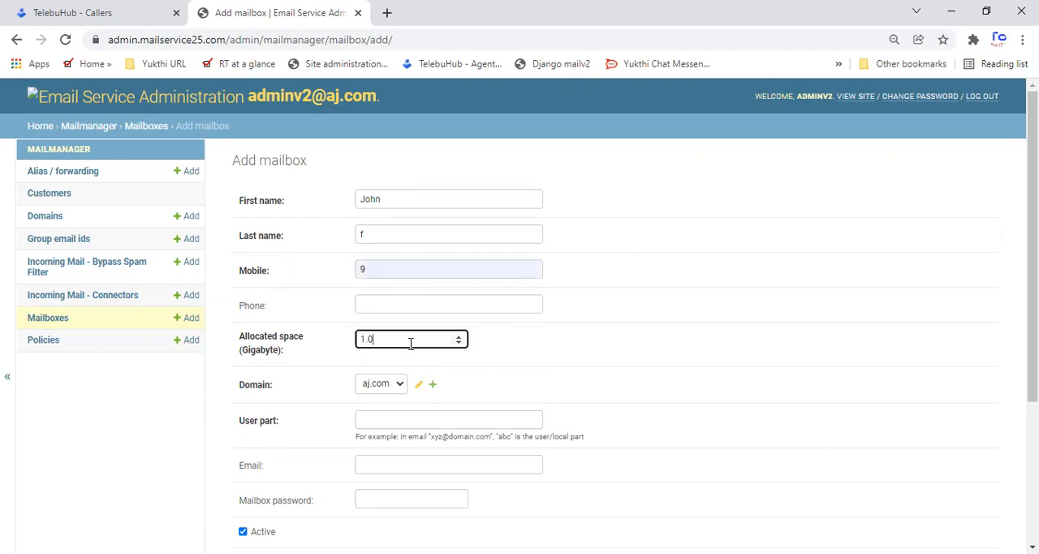
Enter the second user's first name in lowercase as the user part and their full aj.com address as the email.
scroll(407, 280, "down", 2)
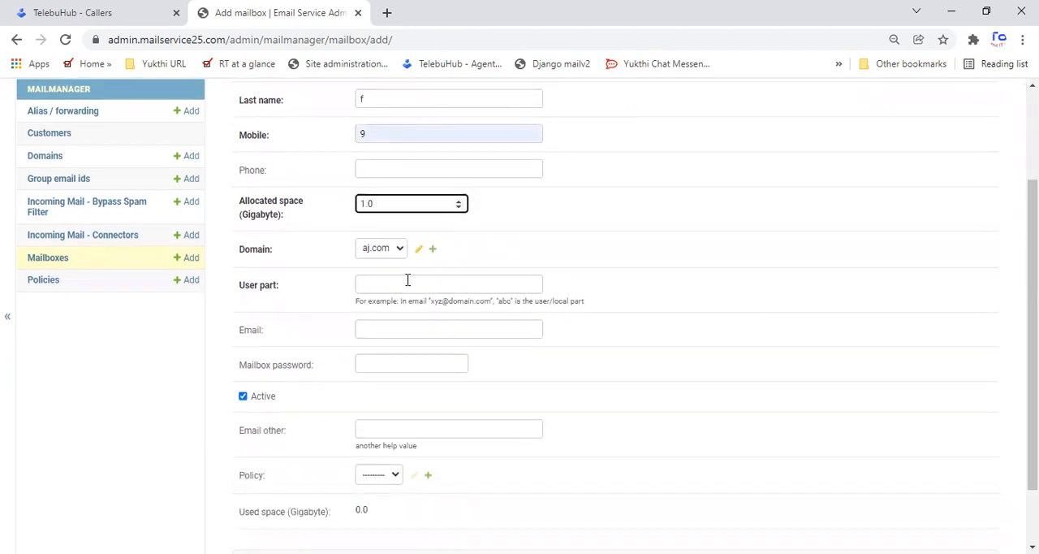
left_click(408, 280)
type("j")
key("BackSpace")
type("jog")
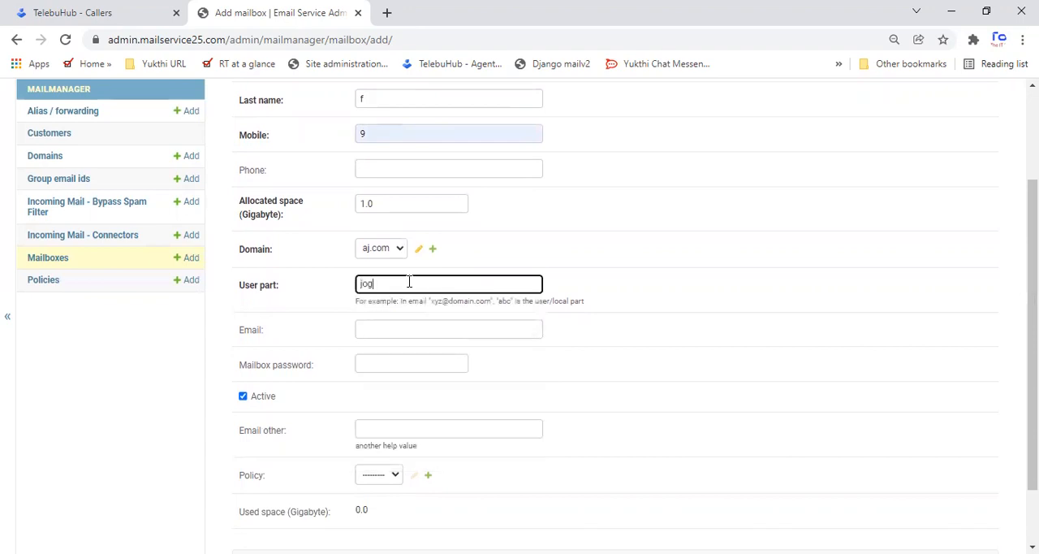
key("BackSpace")
type("hn")
left_click(400, 331)
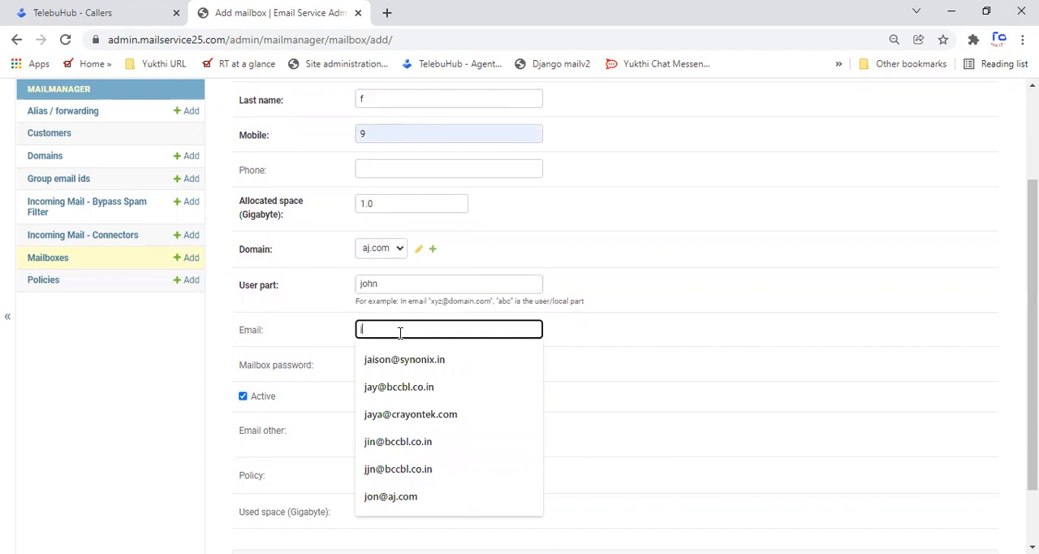
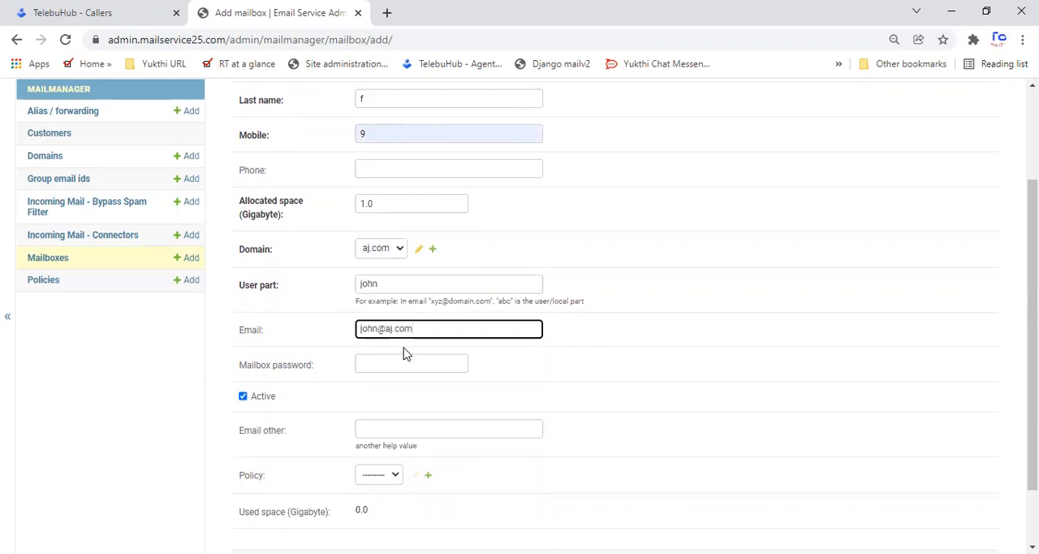
Enter the mailbox password for the second user and save the mailbox.
left_click(405, 361)
type("••••••")
scroll(406, 363, "up", 1)
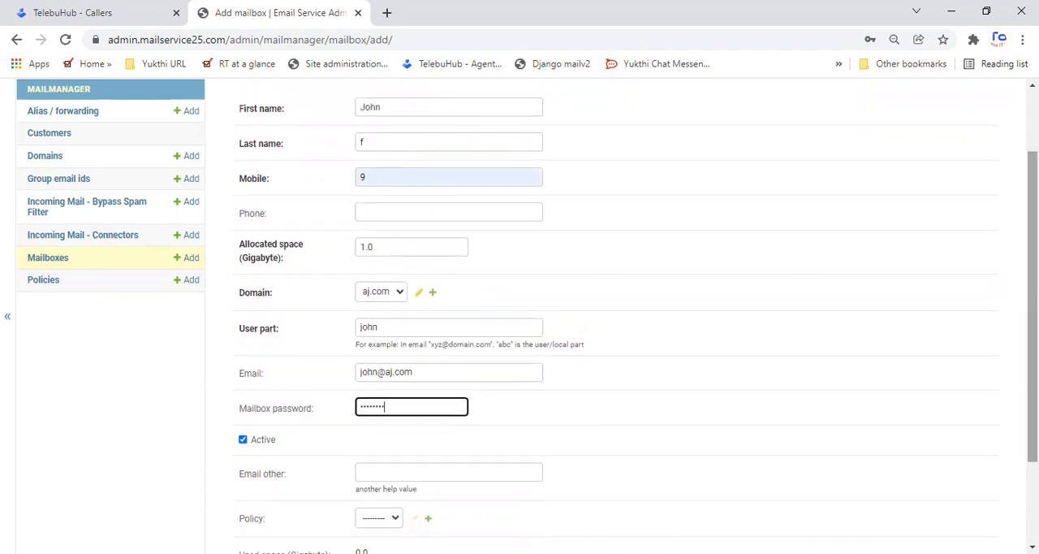
left_click(424, 368)
triple_click(366, 371)
scroll(974, 355, "down", 3)
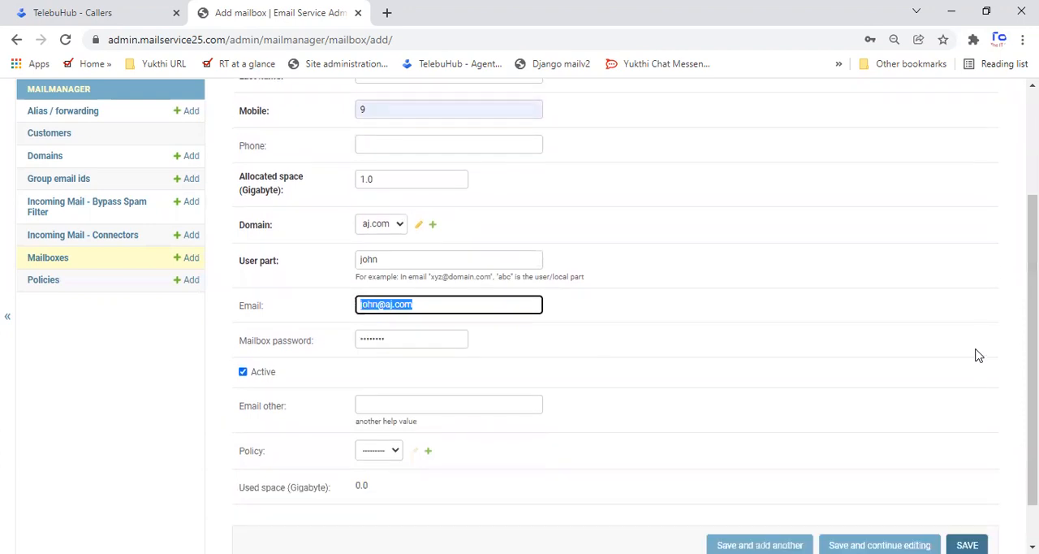
left_click(962, 496)
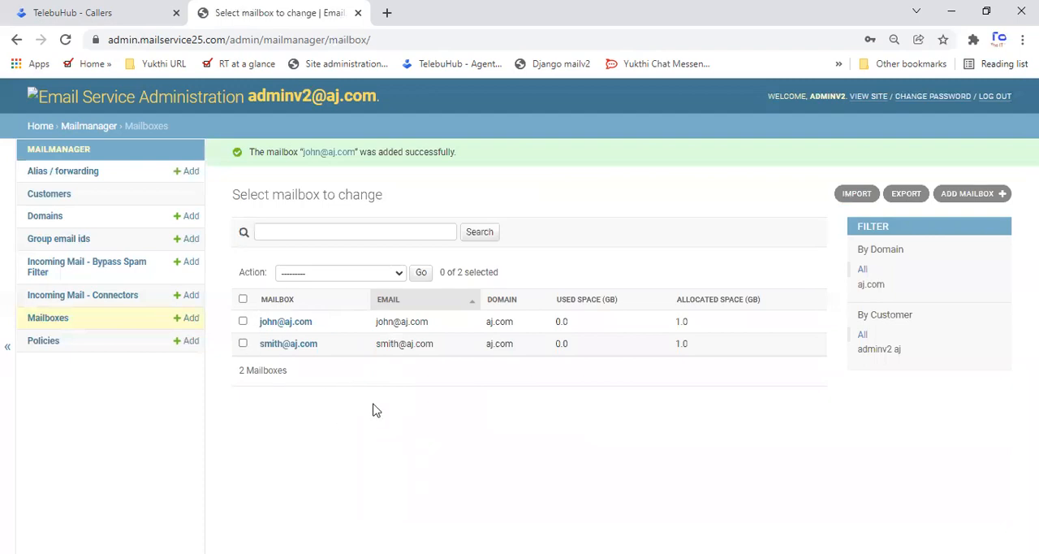
Start a new group email ID with local part members on the aj.com domain.
left_click(87, 246)
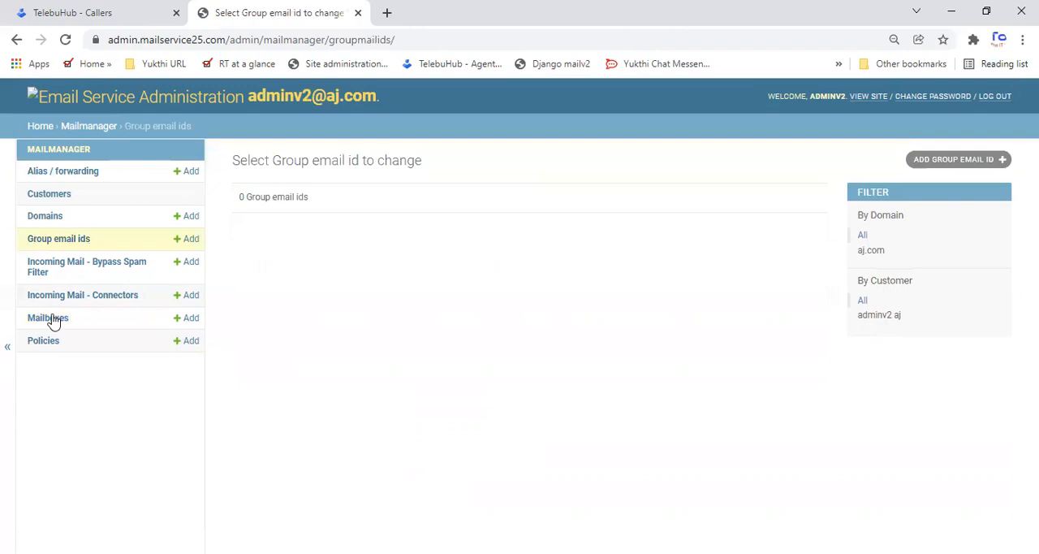
left_click(50, 319)
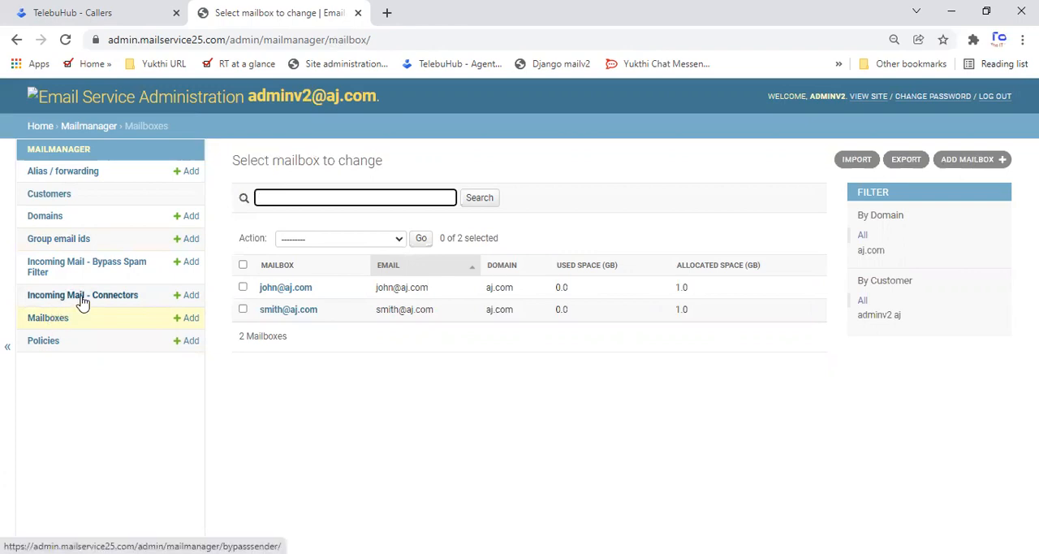
left_click(50, 244)
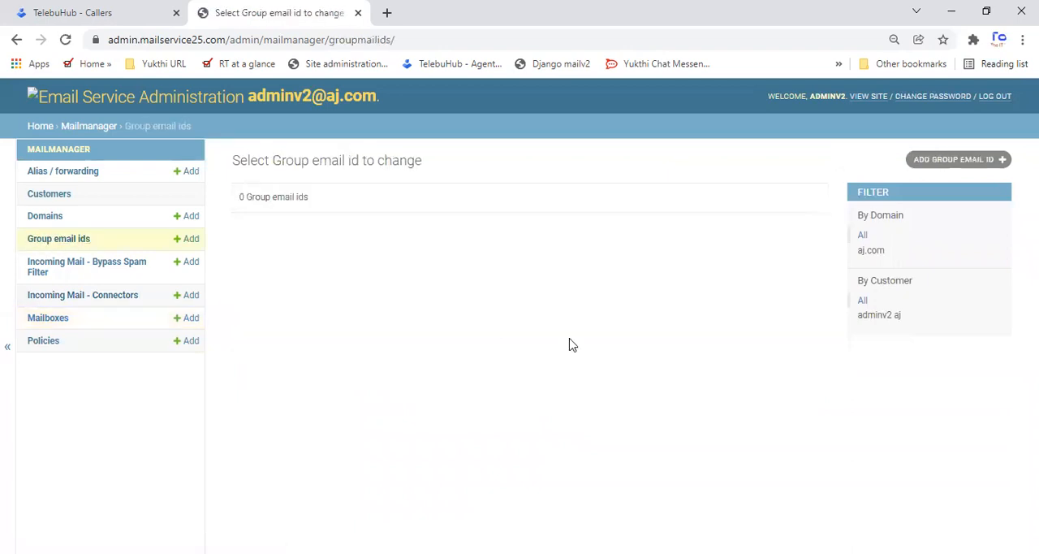
left_click(938, 163)
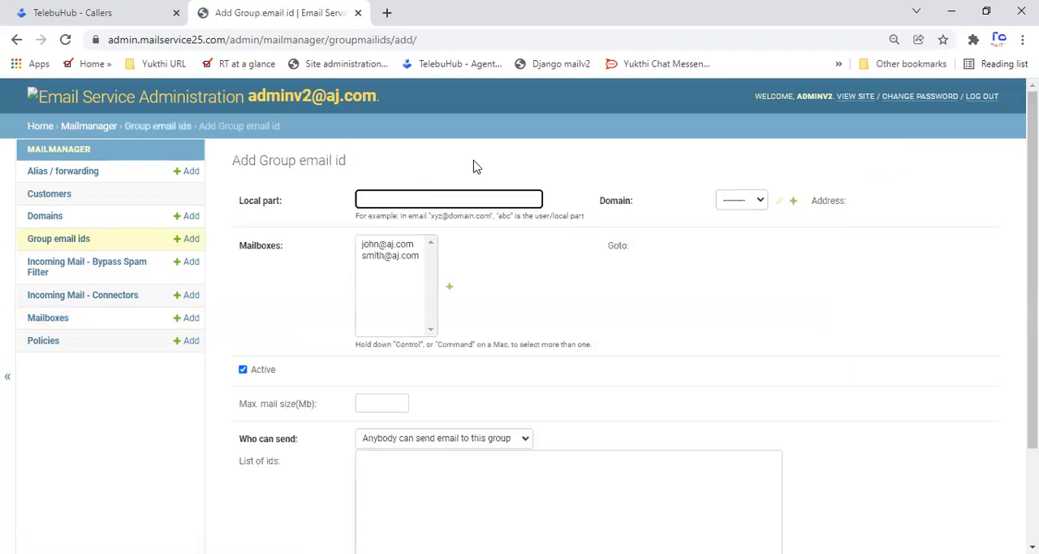
left_click(446, 191)
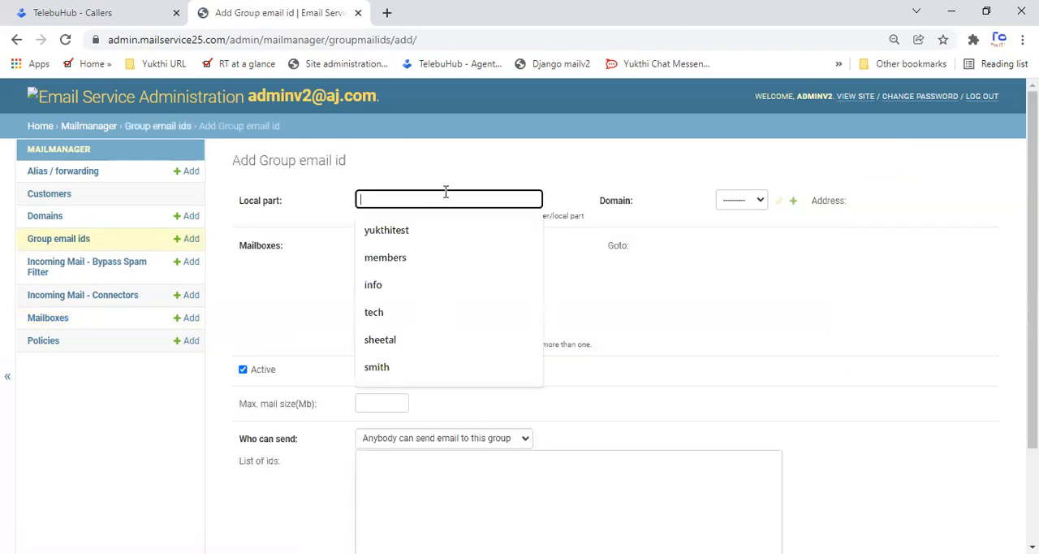
left_click(420, 260)
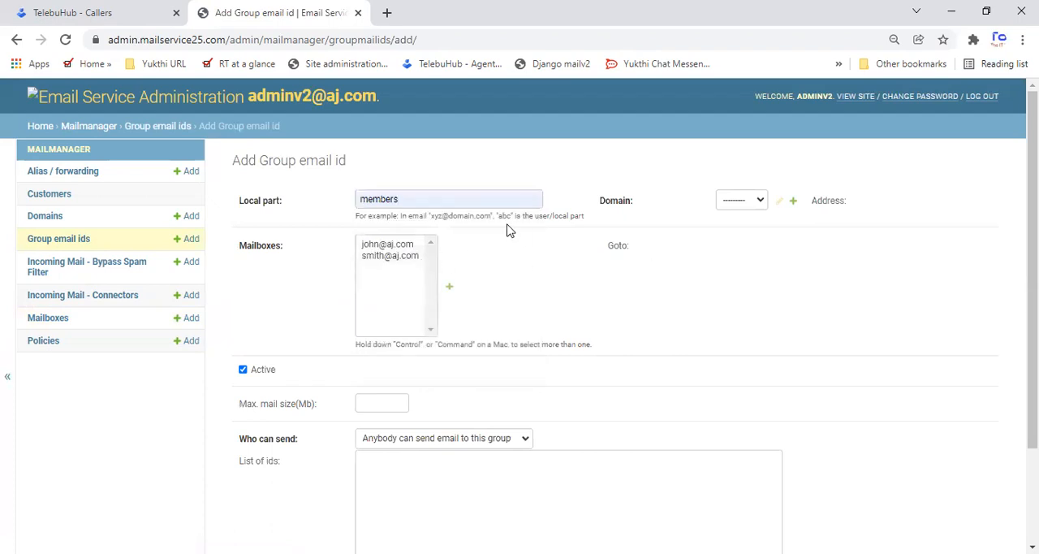
left_click(738, 207)
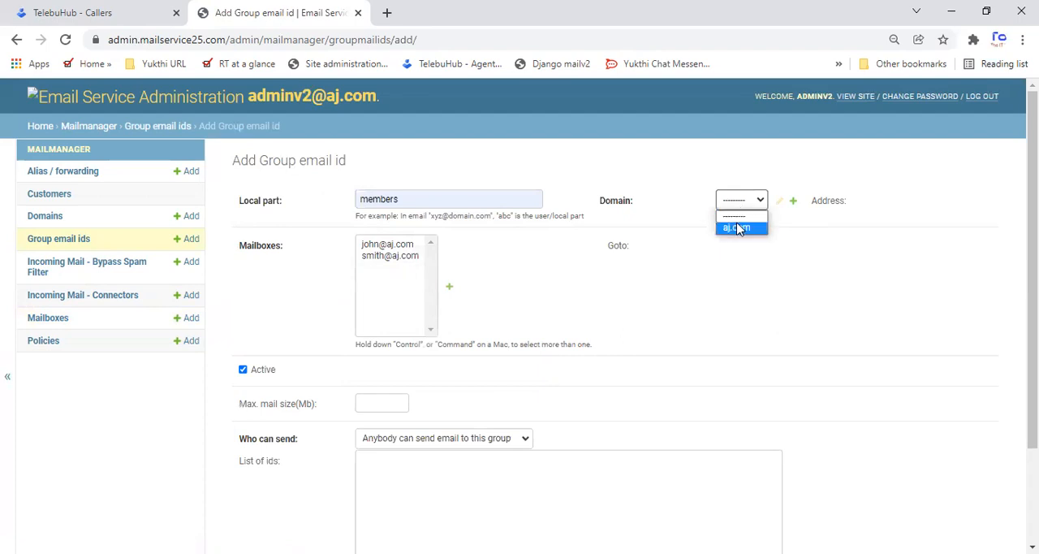
left_click(738, 228)
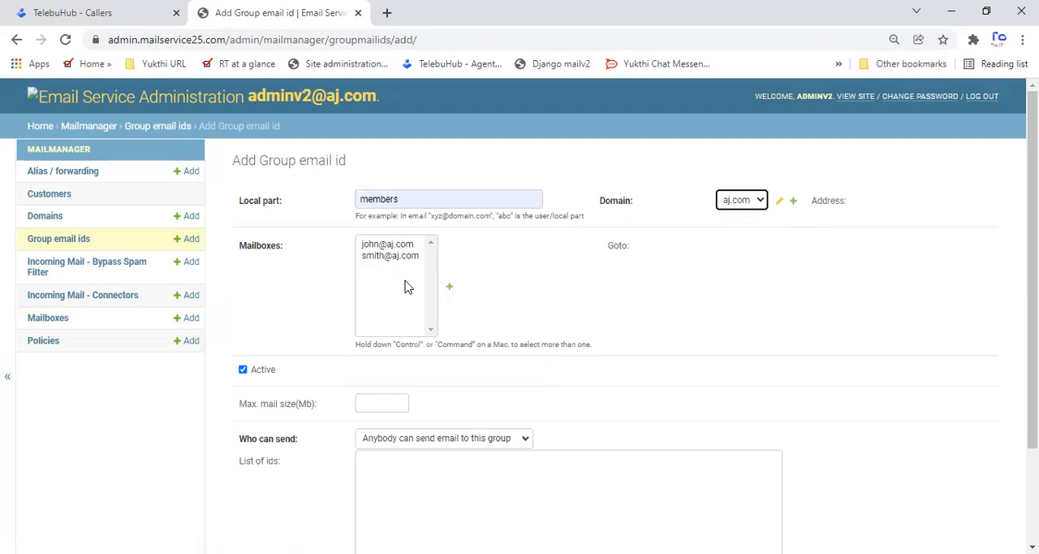
Select both aj.com user mailboxes as the group's members, leaving the maximum mail size blank.
left_click_drag(398, 245, 404, 266)
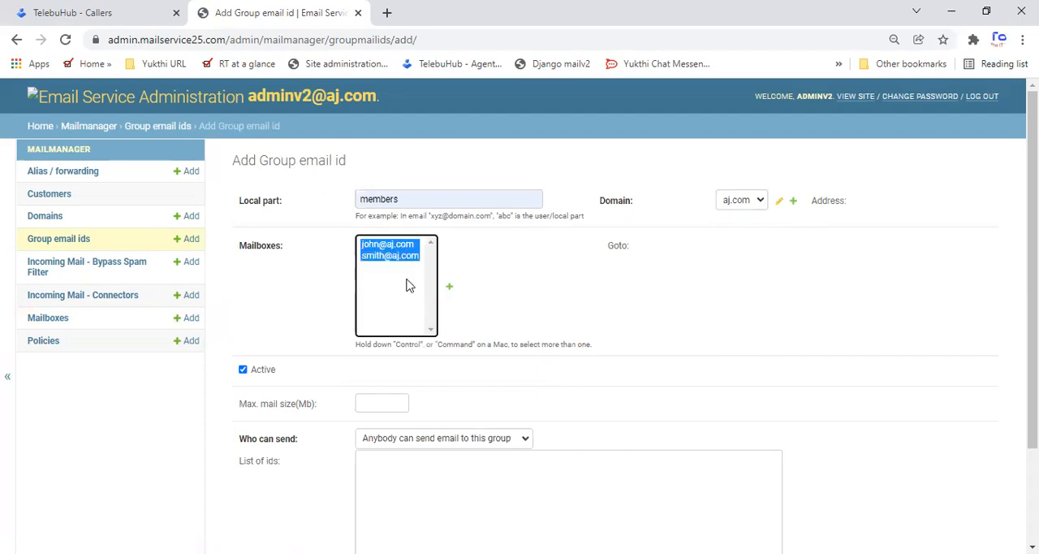
scroll(412, 378, "down", 3)
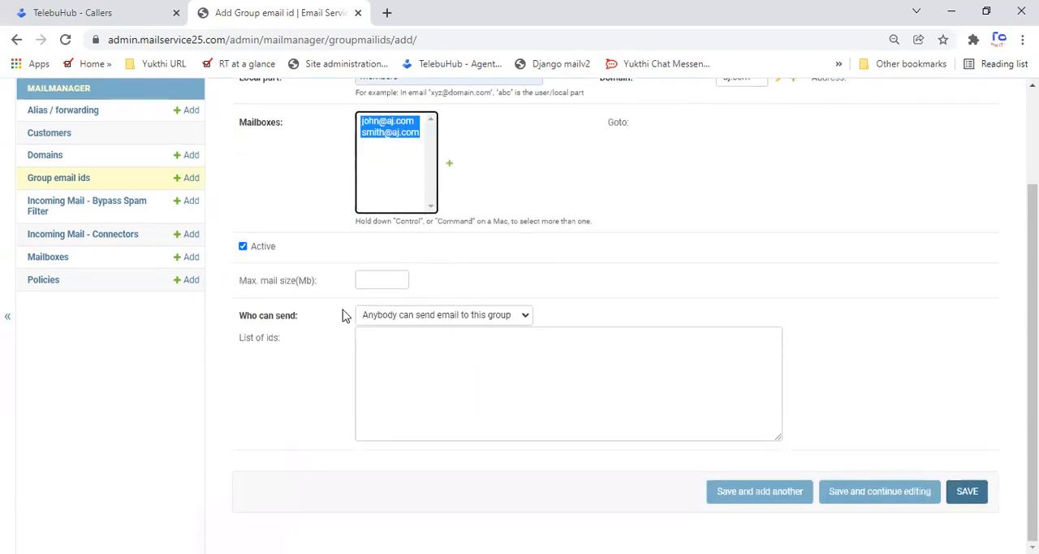
left_click(375, 281)
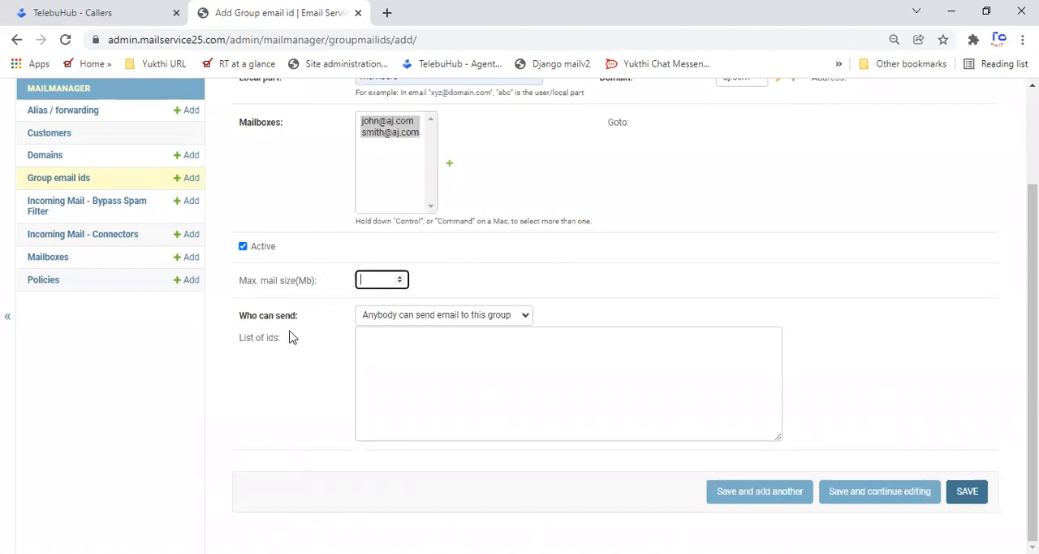
Examine the options for who can send email to the group, comparing them with the group's local part and mailboxes.
left_click(415, 317)
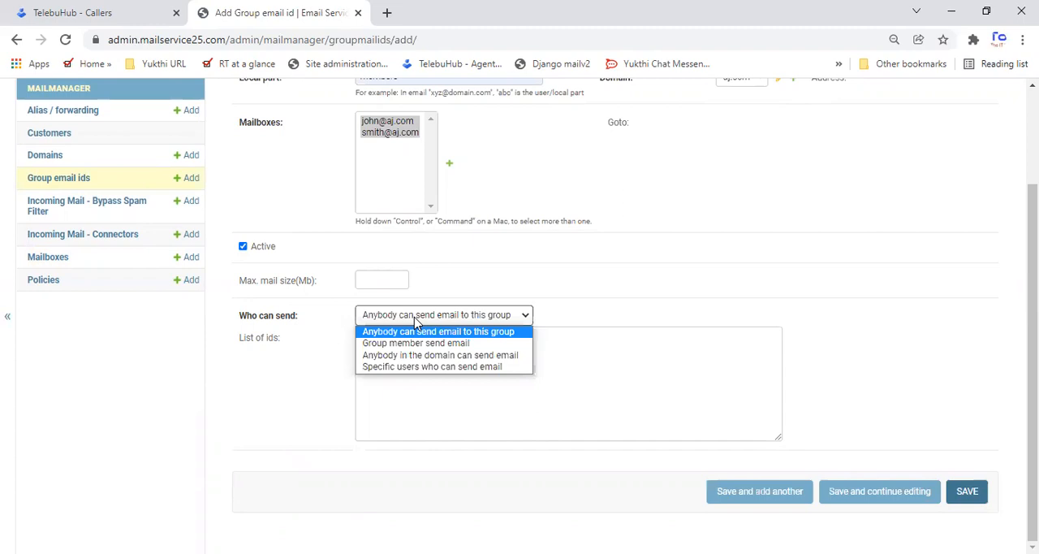
left_click(415, 319)
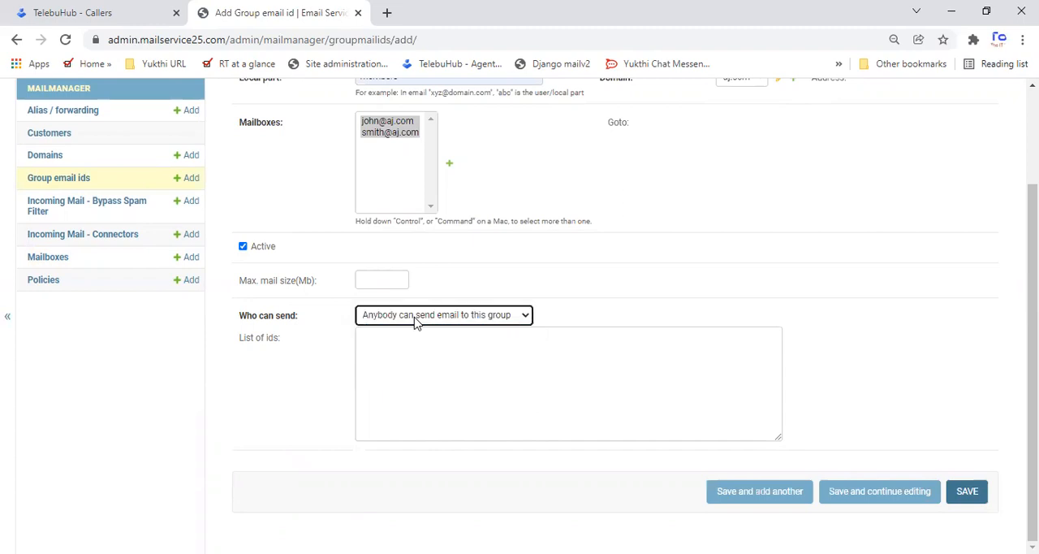
left_click(500, 337)
scroll(498, 337, "up", 3)
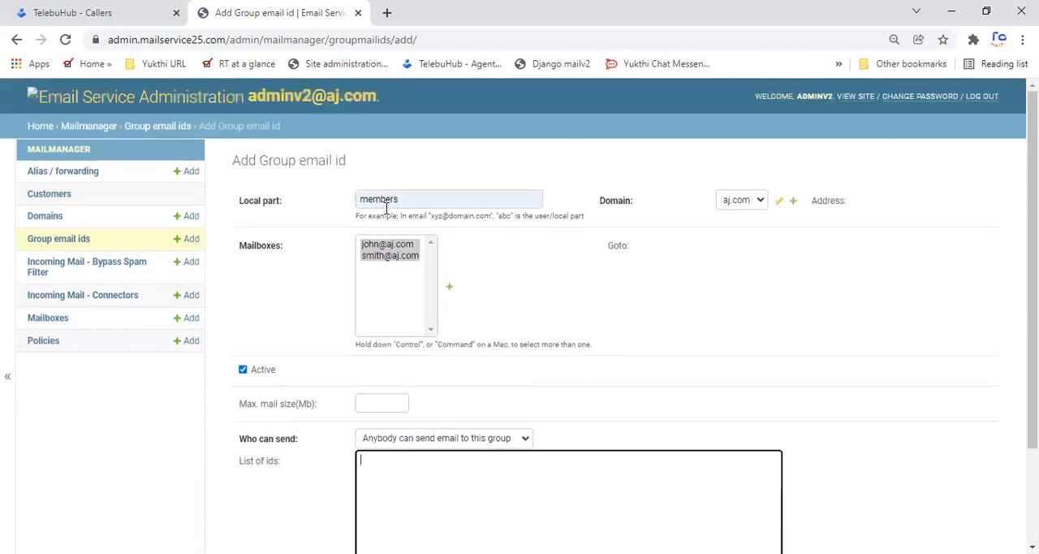
scroll(788, 269, "down", 2)
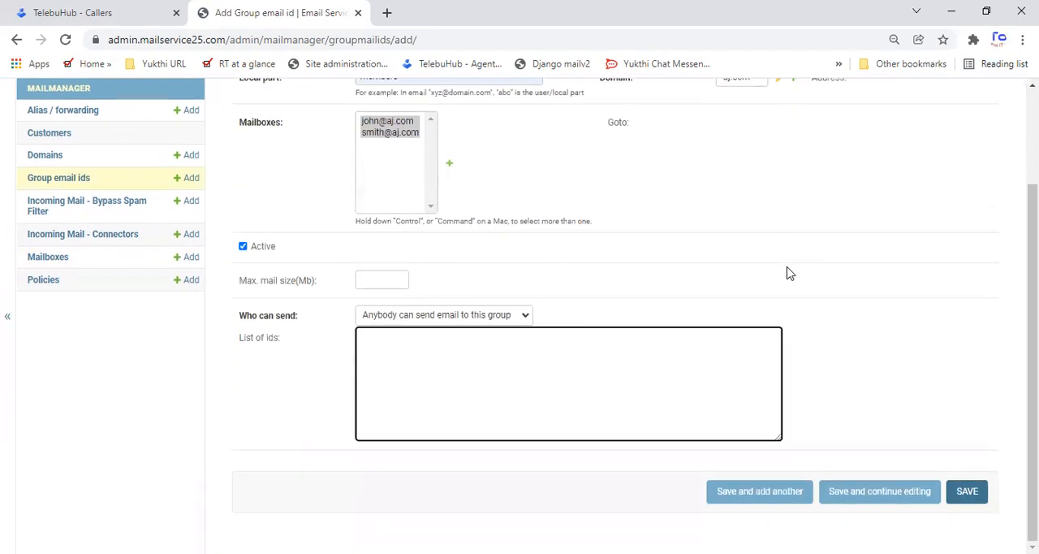
left_click(492, 317)
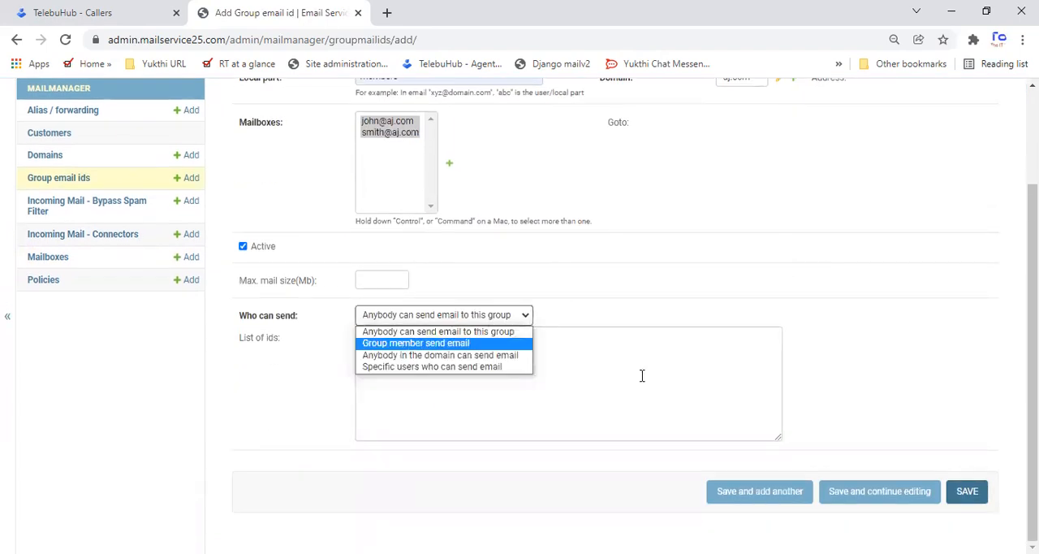
left_click(681, 349)
scroll(681, 349, "up", 2)
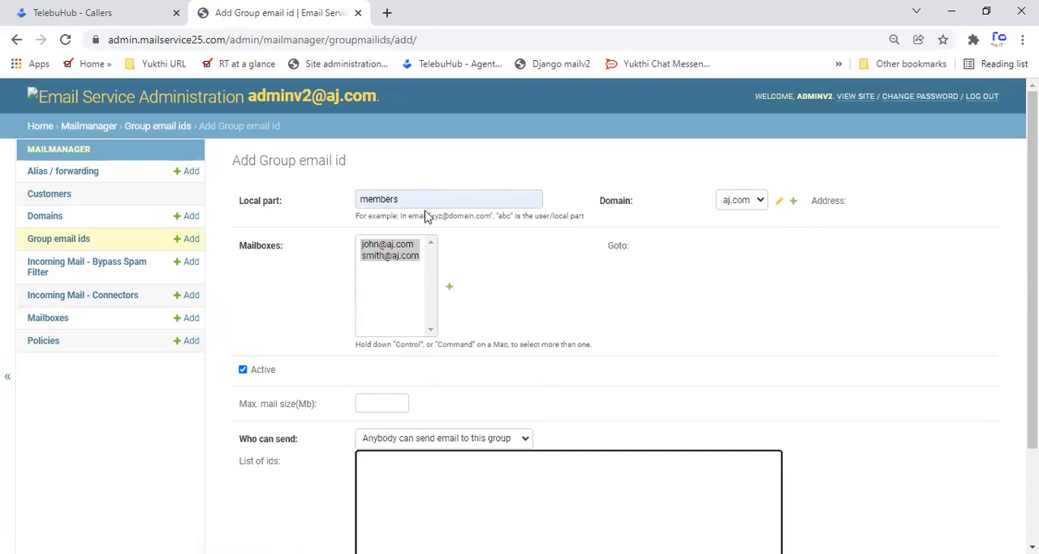
scroll(426, 215, "down", 2)
left_click(445, 316)
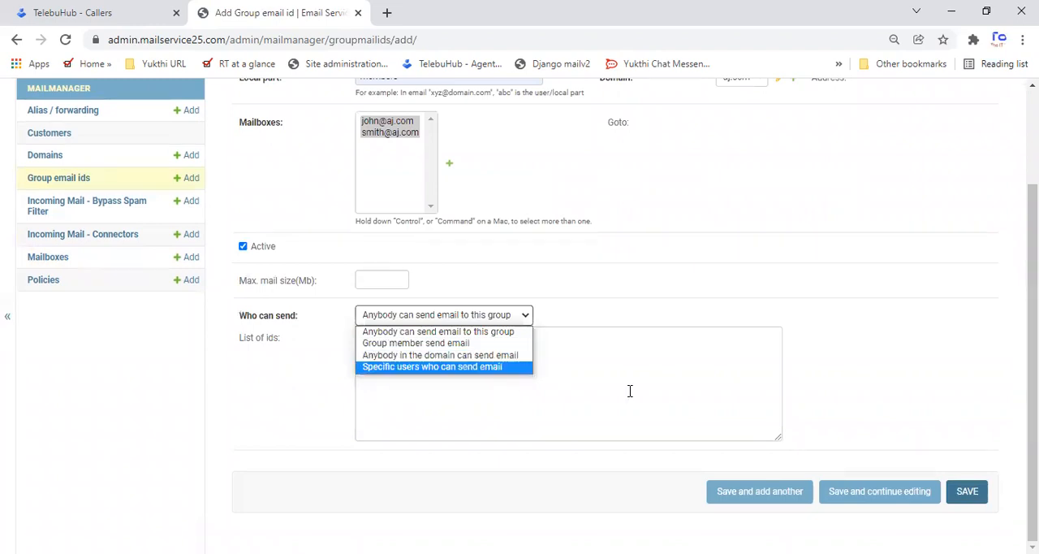
left_click(629, 391)
scroll(660, 238, "up", 2)
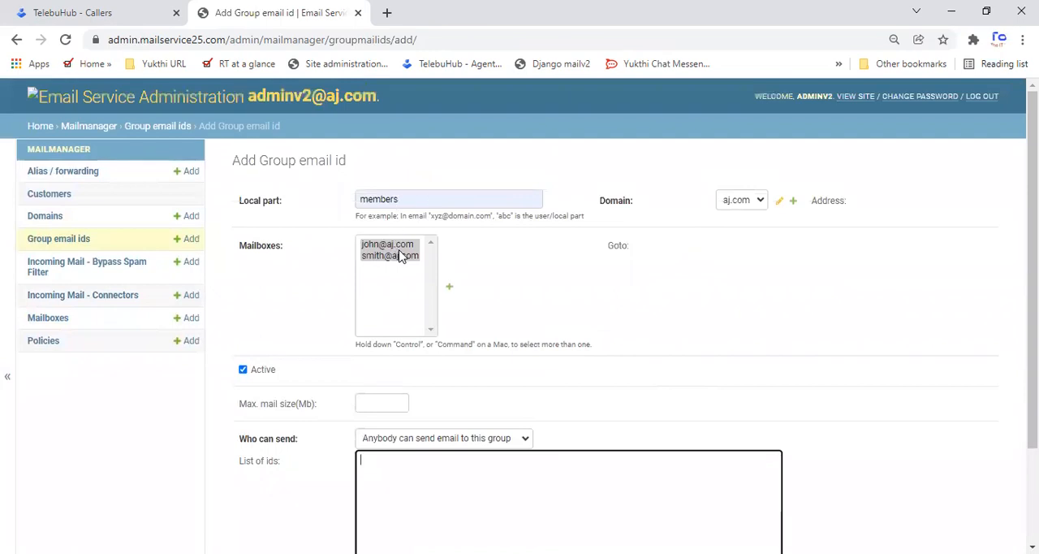
Restrict sending to "Specific users who can send email" and enter an allowed sender's email address in the list of ids.
left_click(469, 439)
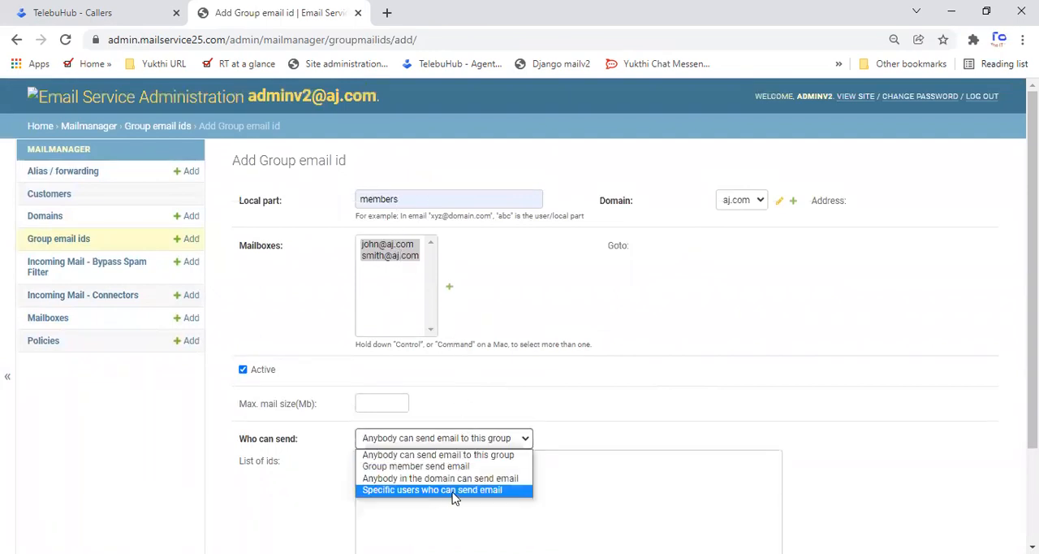
left_click(453, 448)
left_click(452, 445)
left_click(418, 490)
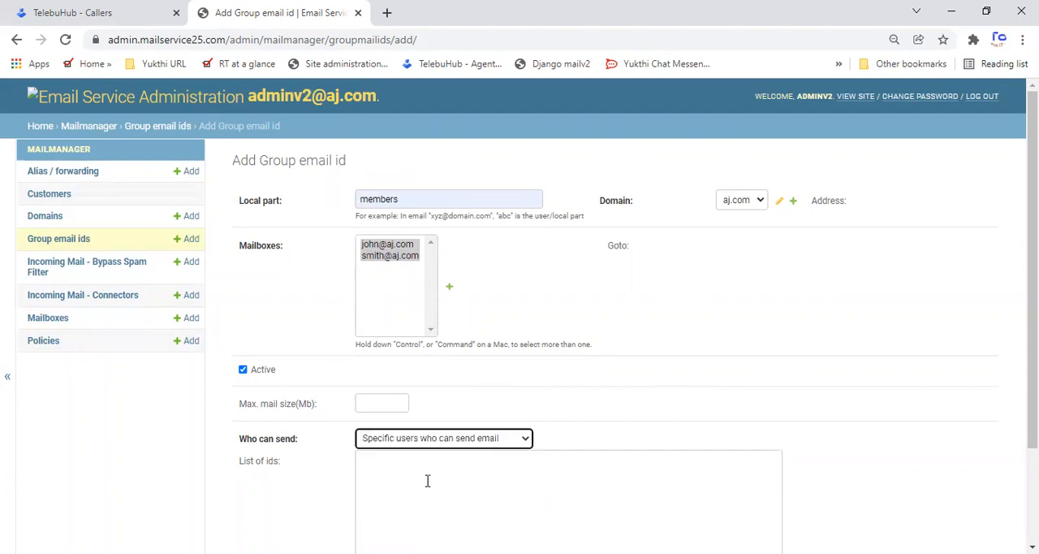
left_click(469, 462)
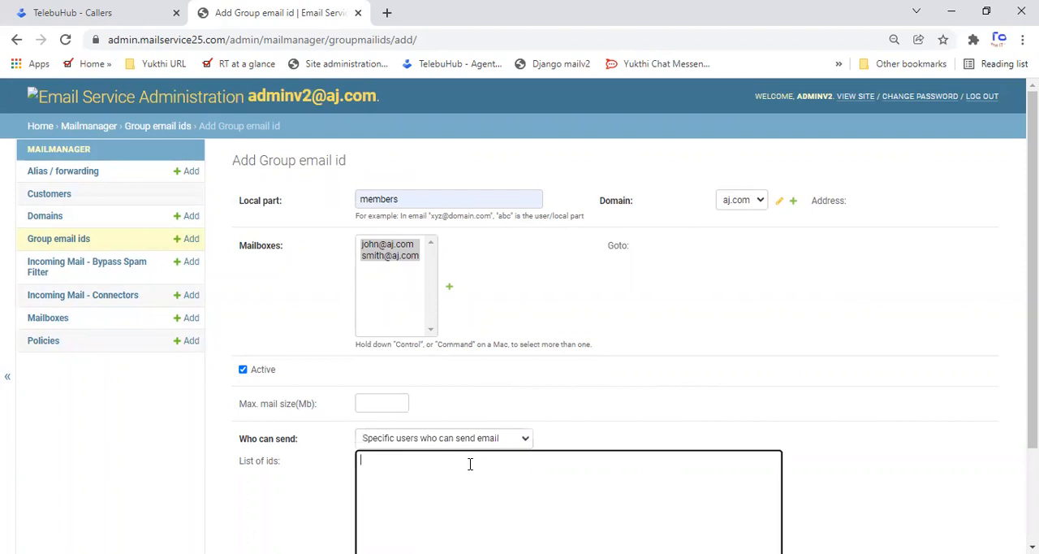
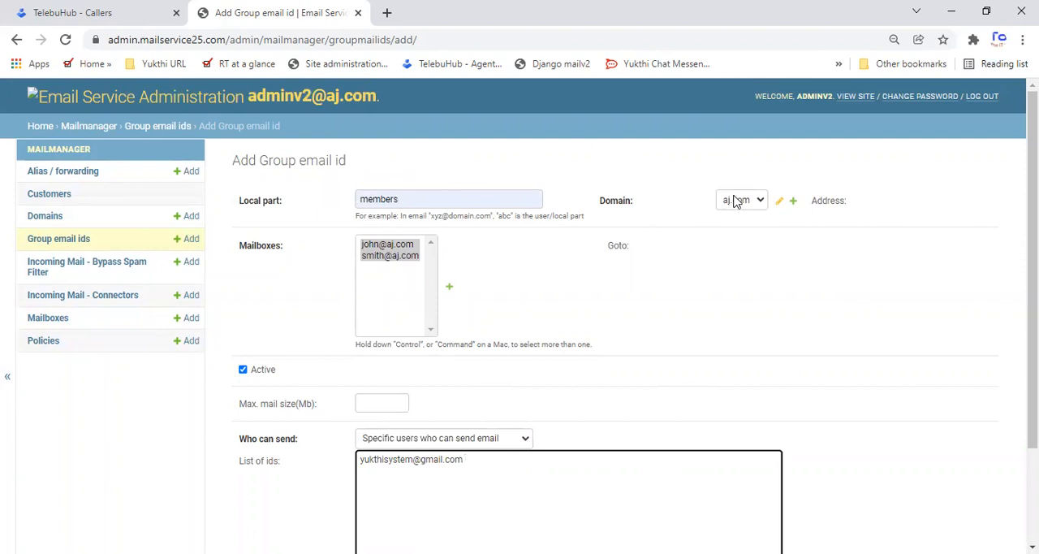
scroll(1033, 284, "down", 1)
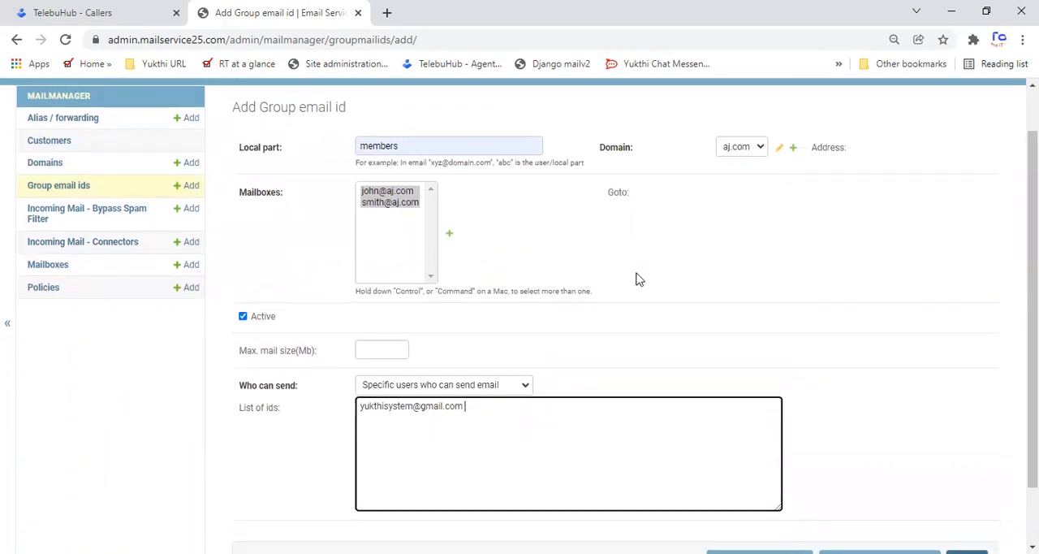
Clear the list of ids, set who can send to "Anybody can send email to this group" and save the group.
left_click_drag(474, 407, 355, 408)
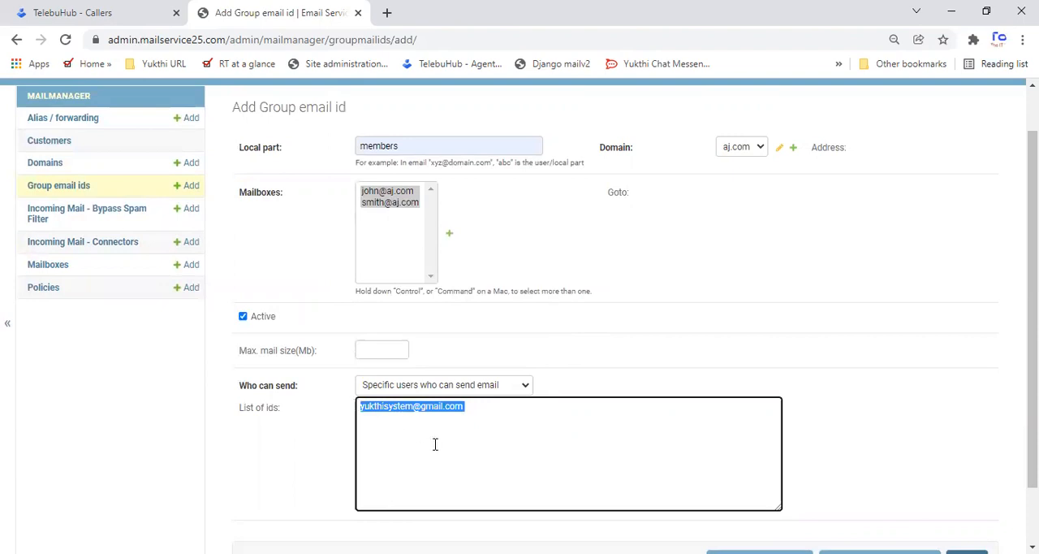
key("BackSpace")
left_click(445, 384)
left_click(442, 399)
scroll(633, 371, "down", 1)
left_click(970, 493)
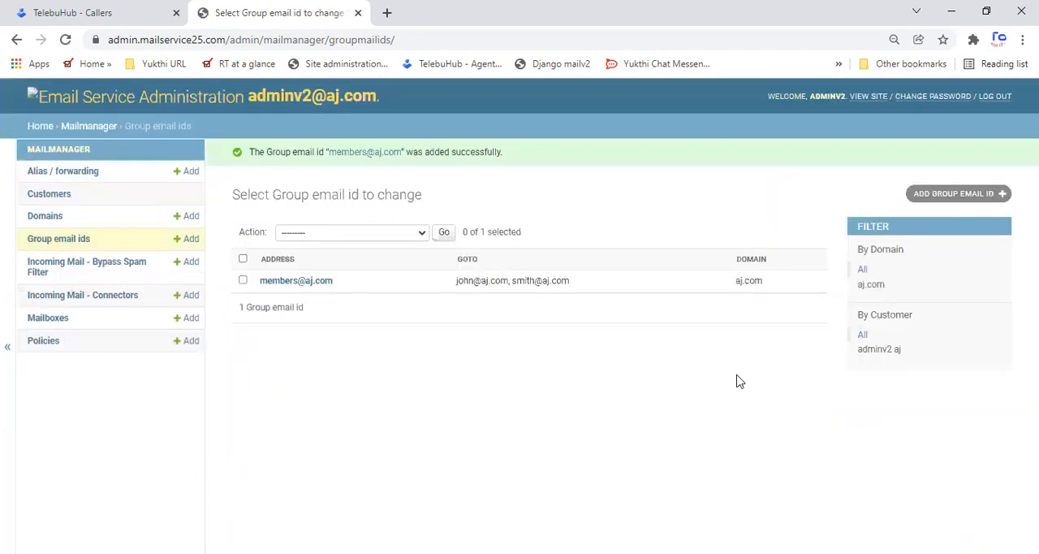
Check the saved group's address and the mailboxes it delivers to in the group list.
left_click_drag(350, 285, 268, 284)
left_click(463, 364)
left_click_drag(455, 282, 573, 289)
left_click_drag(349, 286, 258, 283)
left_click(334, 382)
Add and save an alias that forwards the first listed aj.com address to the other user's mailbox.
left_click(73, 180)
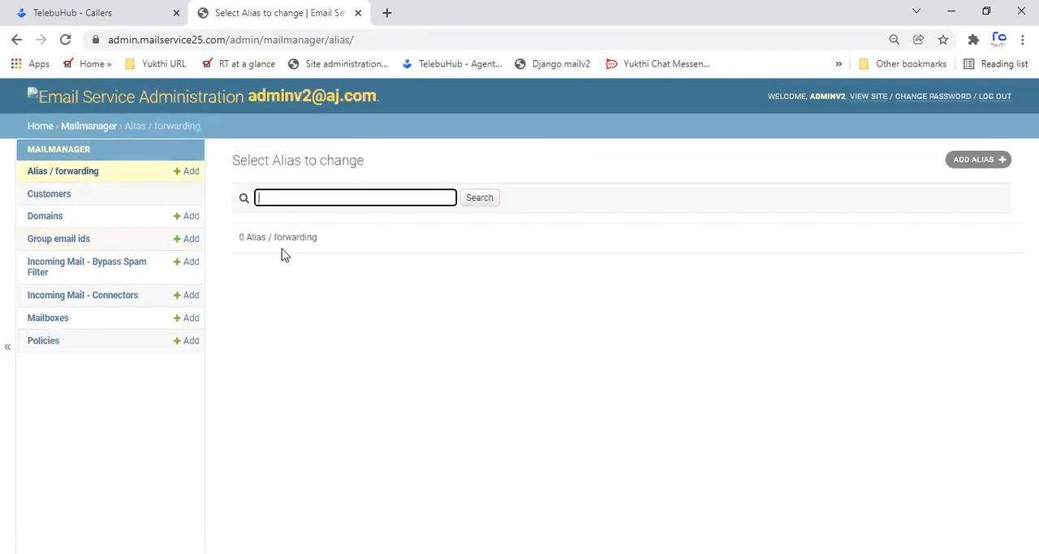
left_click(978, 166)
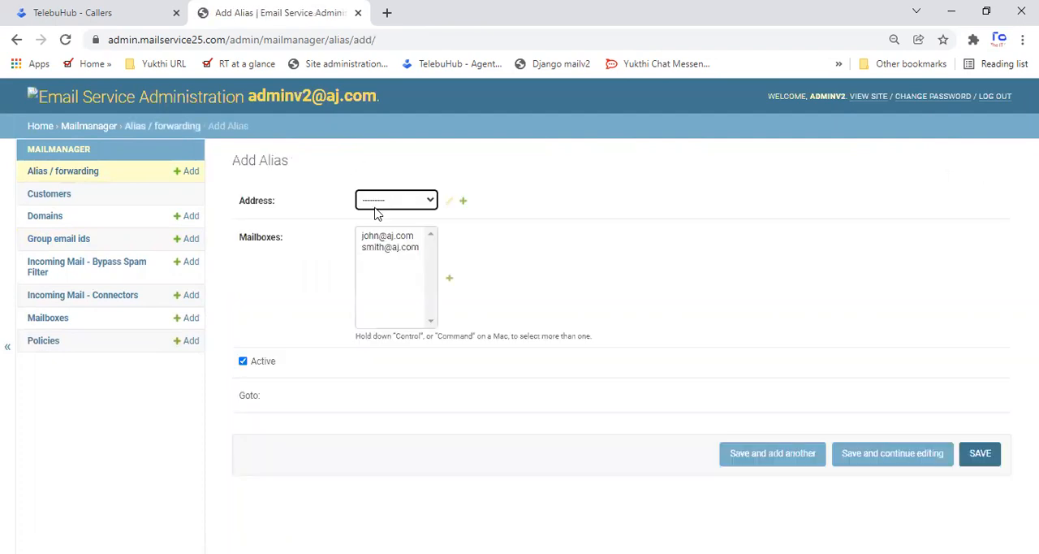
left_click(384, 207)
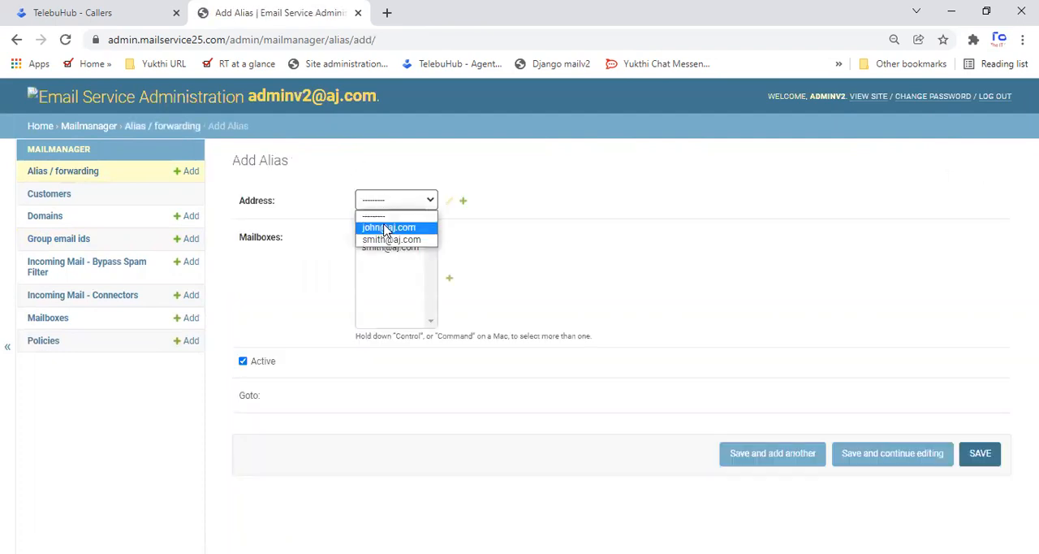
left_click(387, 228)
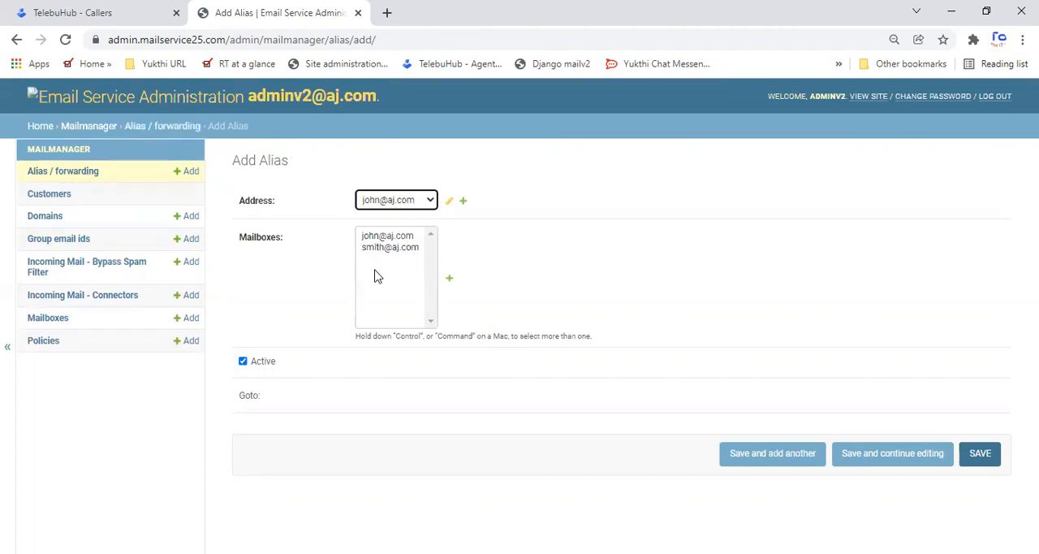
left_click(388, 250)
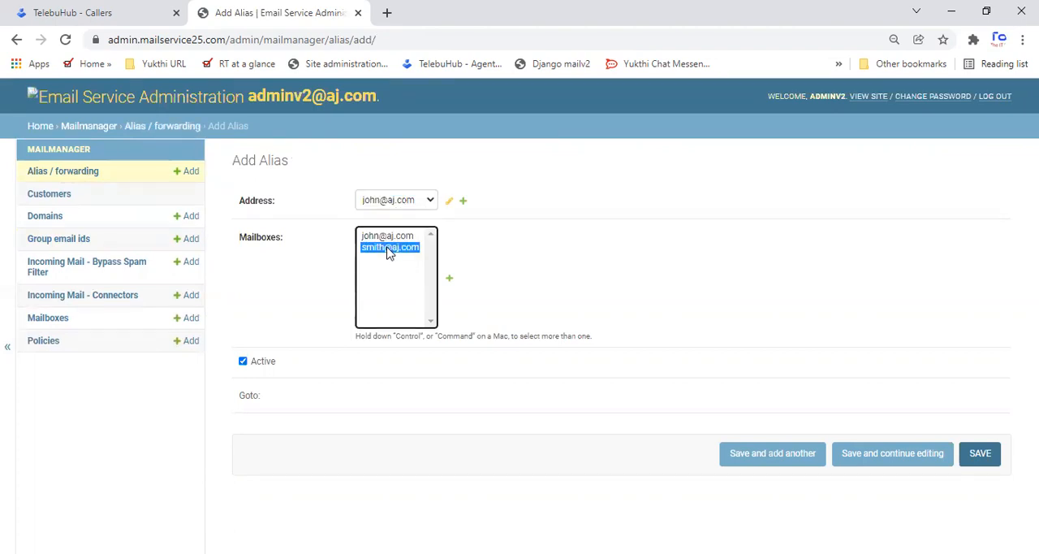
left_click(980, 457)
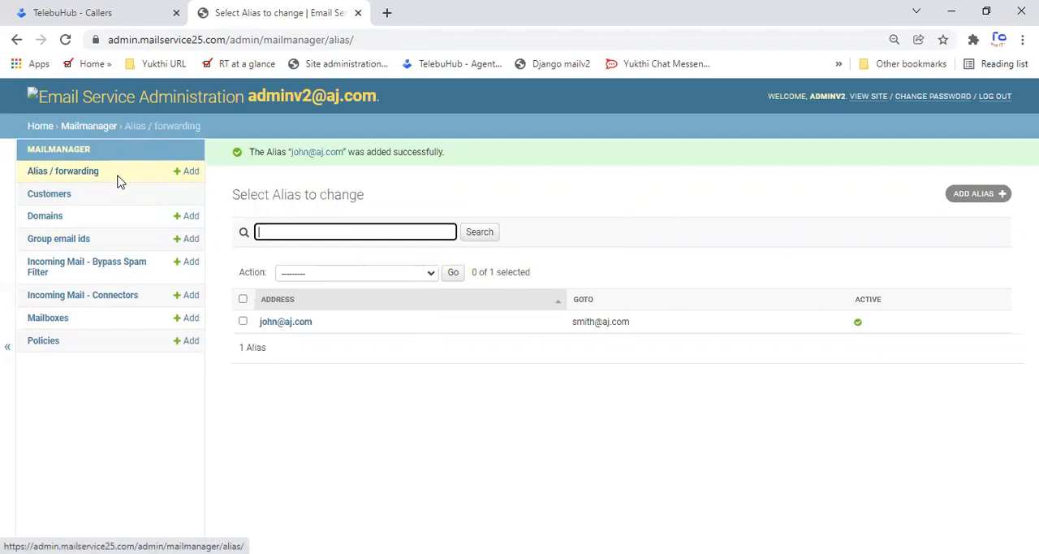
Check the saved alias's source address and its forwarding target in the alias list.
left_click(306, 405)
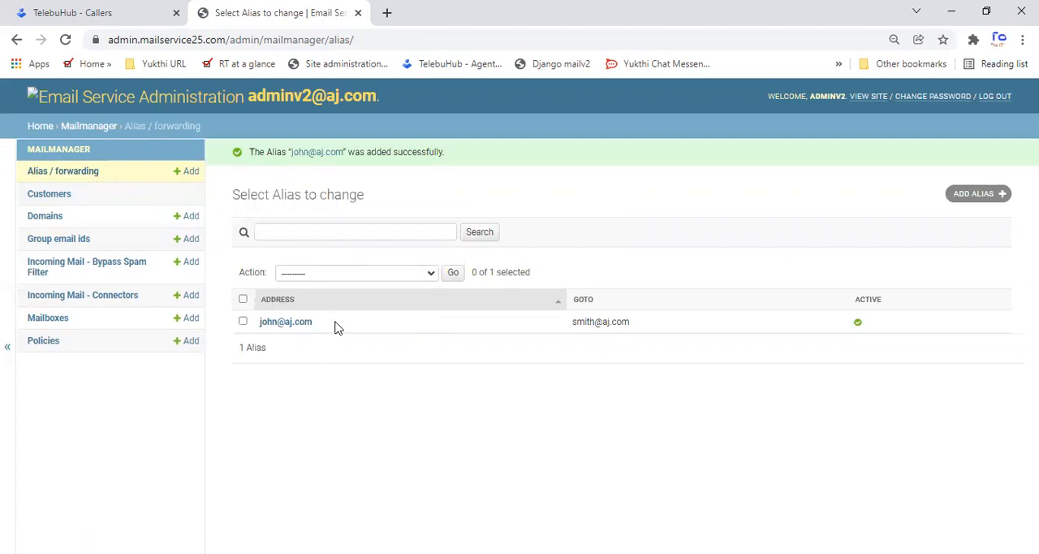
left_click_drag(313, 322, 261, 321)
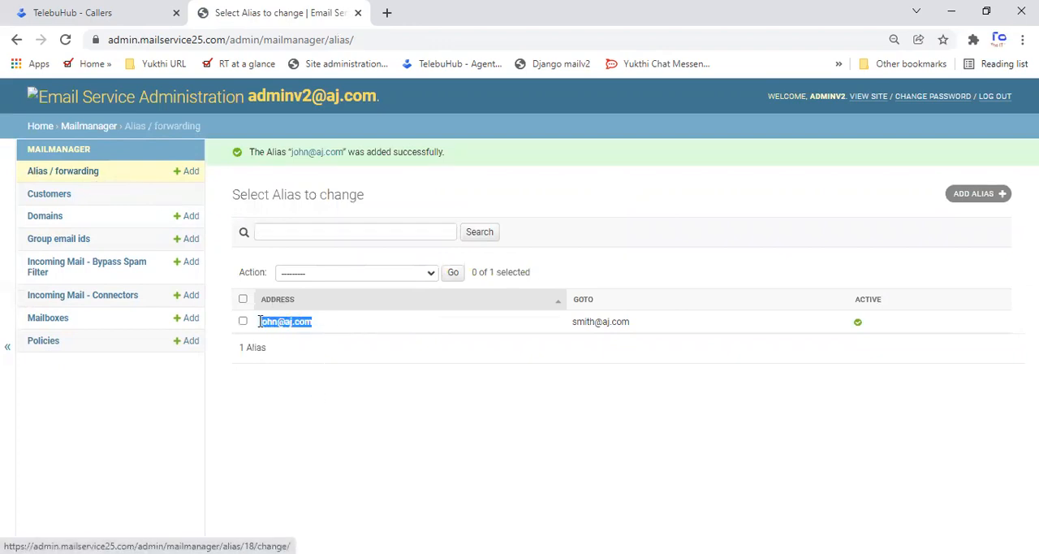
left_click(387, 364)
left_click_drag(560, 329, 622, 325)
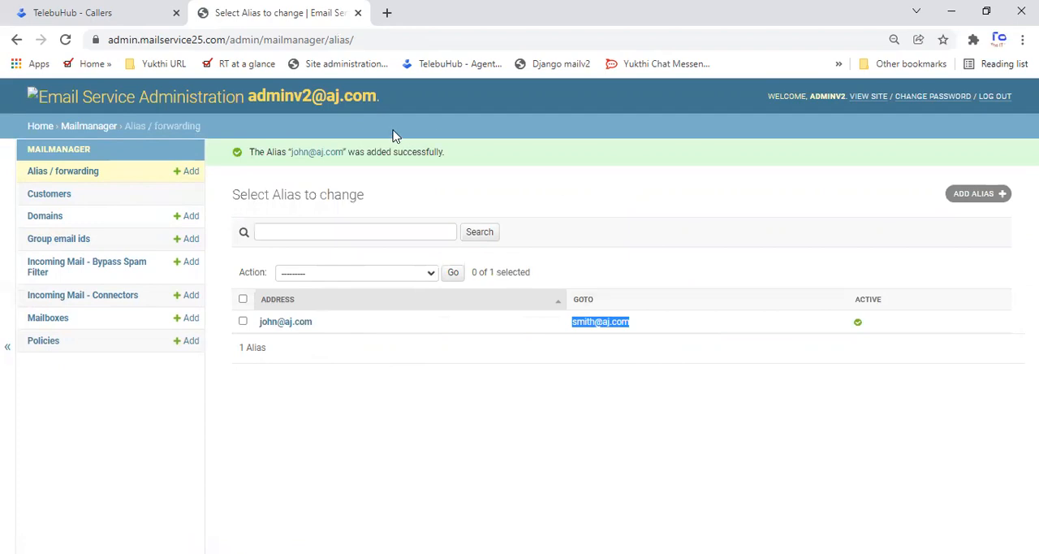
left_click(308, 409)
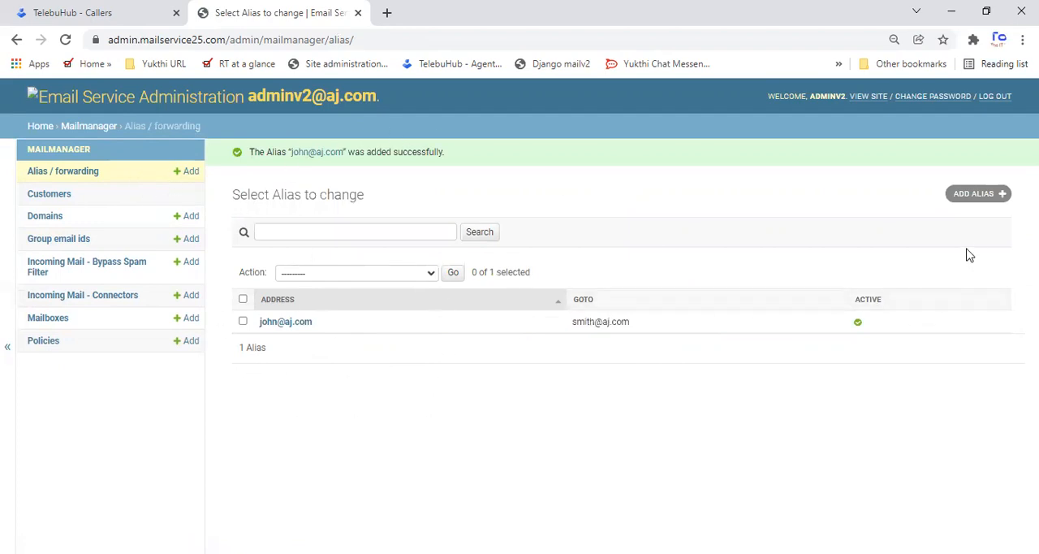